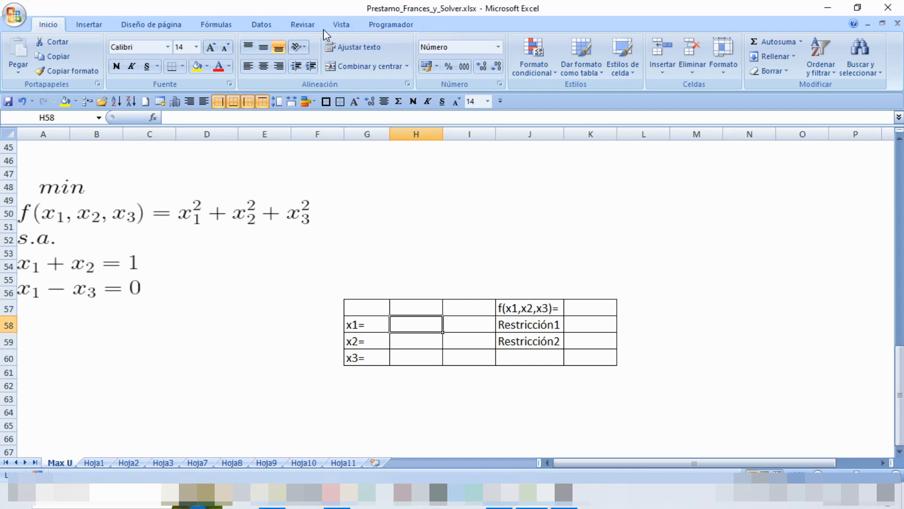
View the Solver parameters dialog to check that the tool is available, and close it without solving
left_click(264, 26)
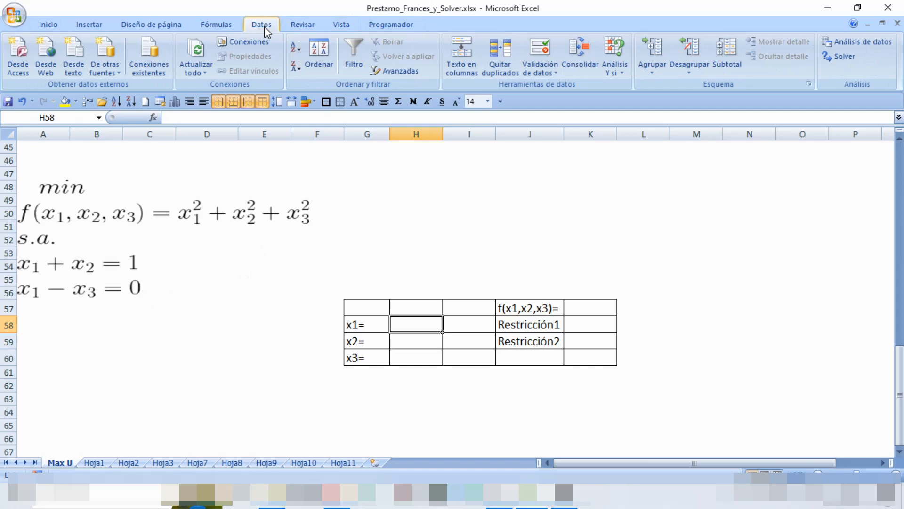
left_click(843, 57)
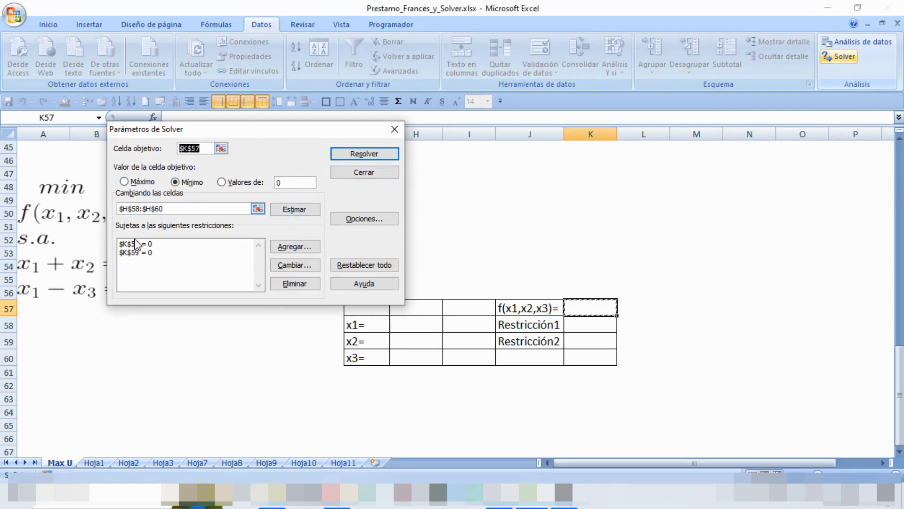
left_click(394, 130)
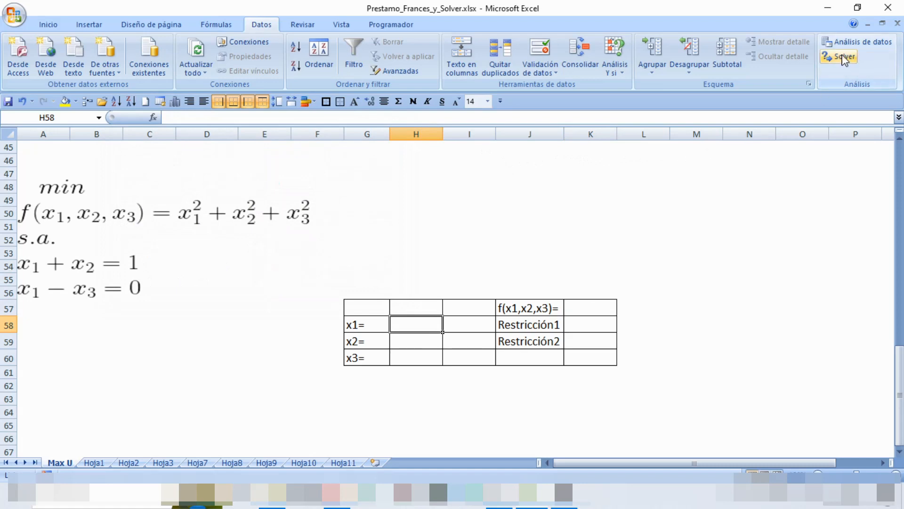
Check in the Excel add-ins list that the Solver add-in is enabled, and accept the list
left_click(13, 17)
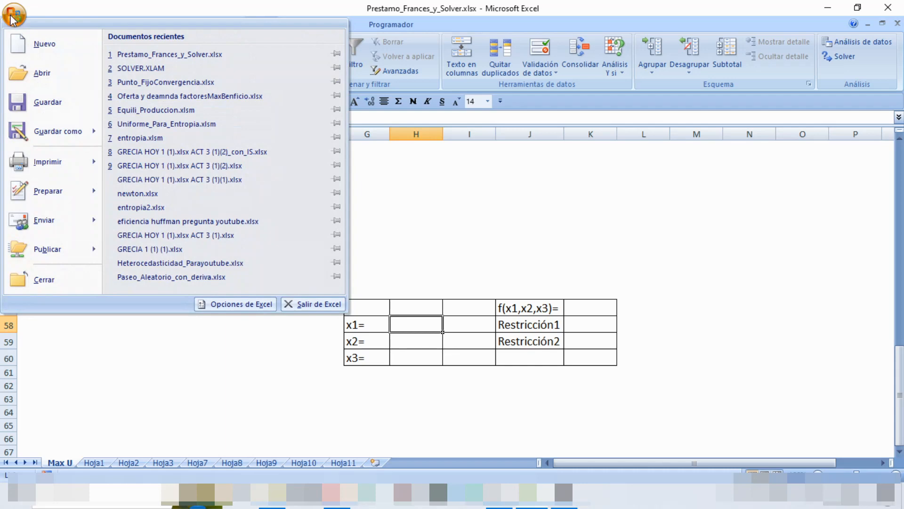
left_click(224, 309)
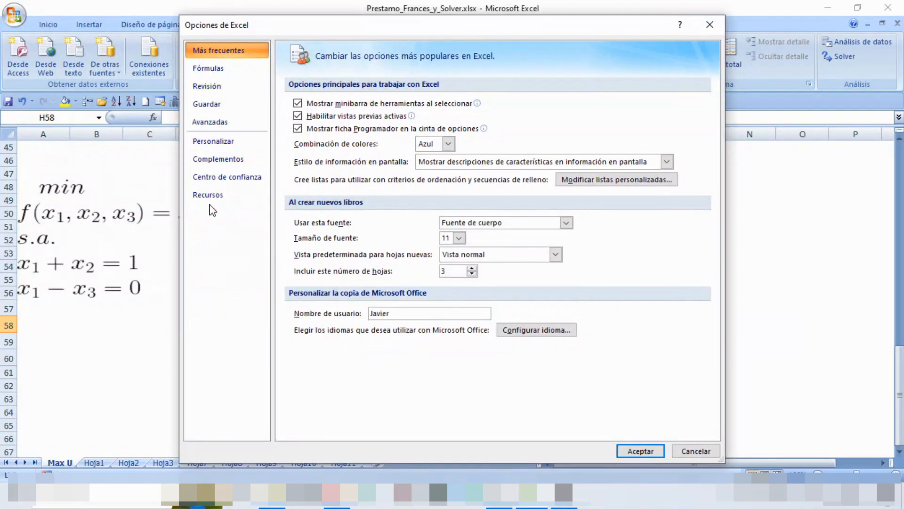
left_click(232, 160)
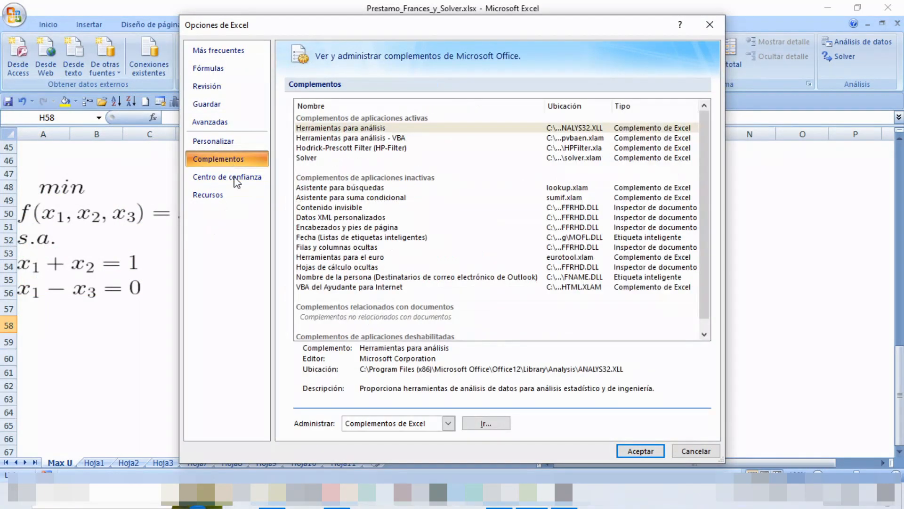
left_click(485, 424)
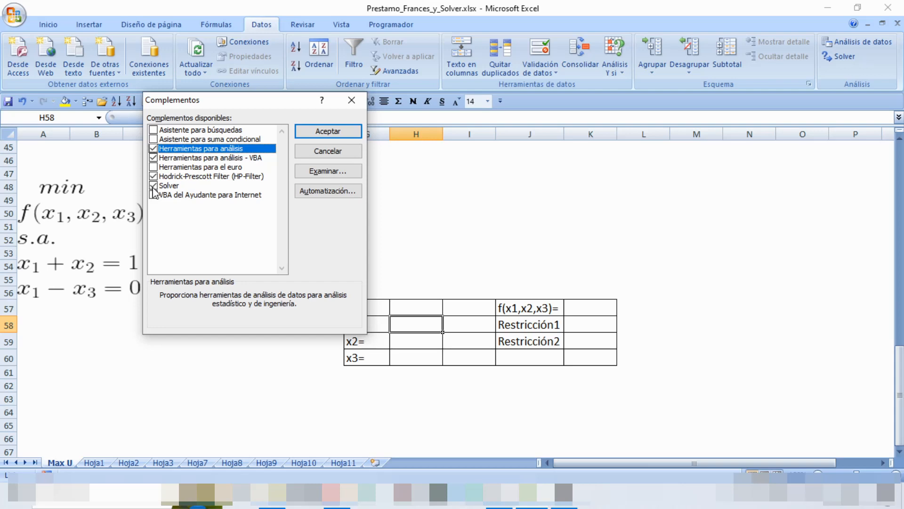
left_click(341, 134)
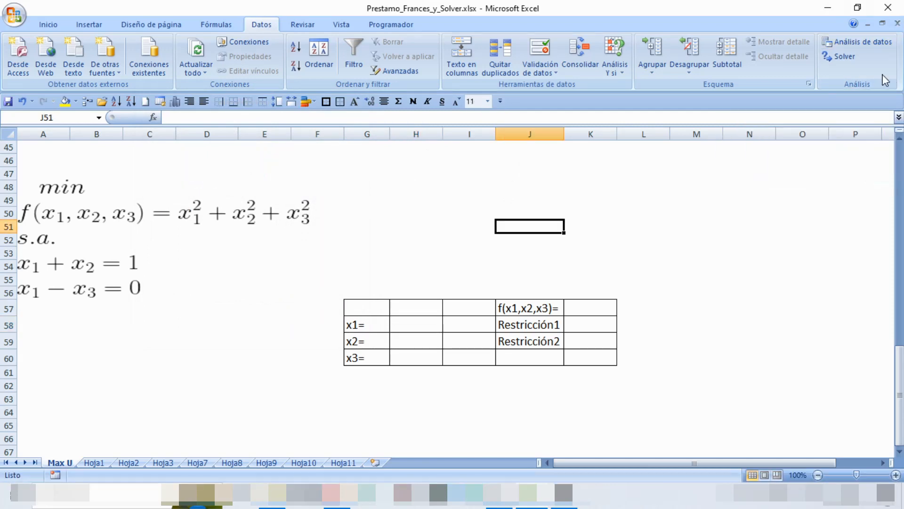
Examine the Solver objective cell, changing cells and constraints fields beside the table, and close the dialog without solving
left_click(849, 62)
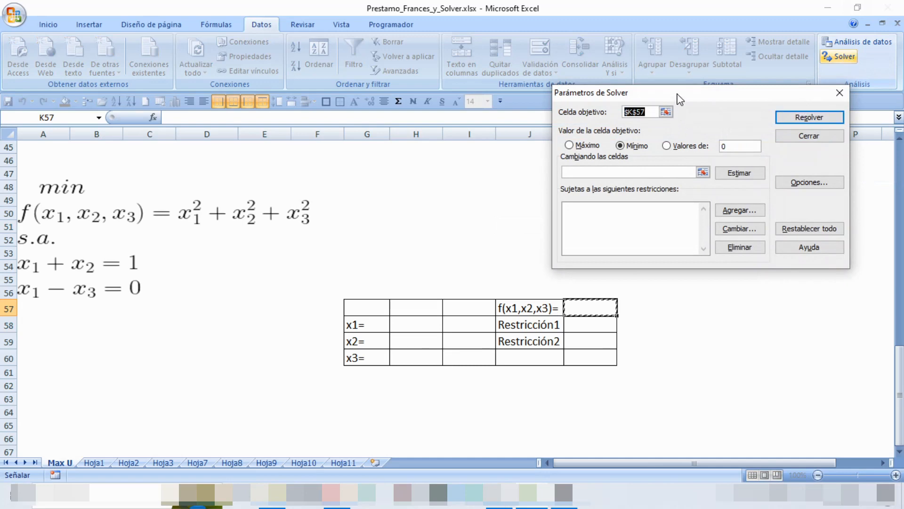
left_click_drag(681, 96, 739, 83)
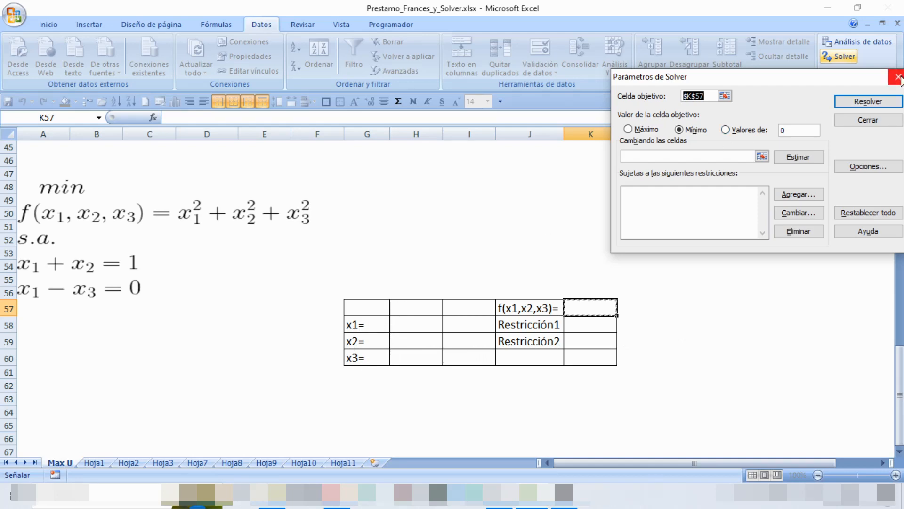
left_click(878, 123)
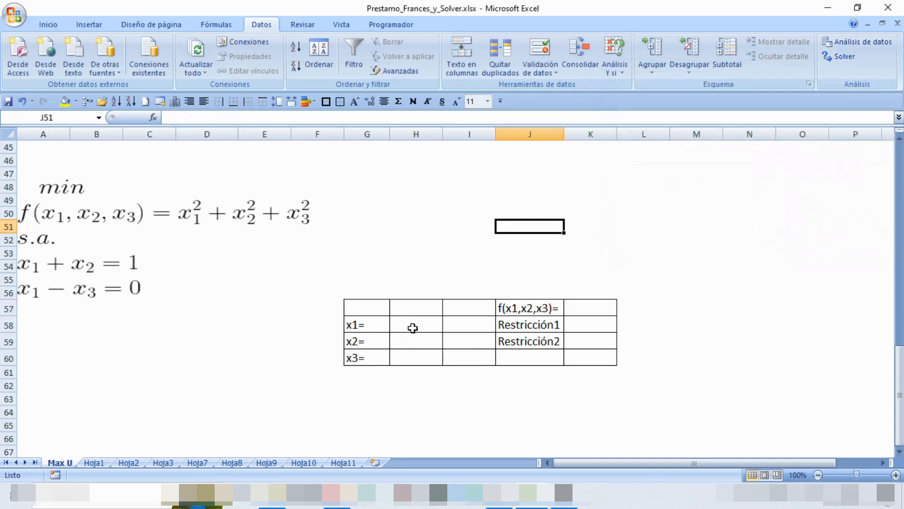
Enter the starting value 1 for x1, x2 and x3 in cells H58 to H60
left_click(412, 325)
type("1")
key("Return")
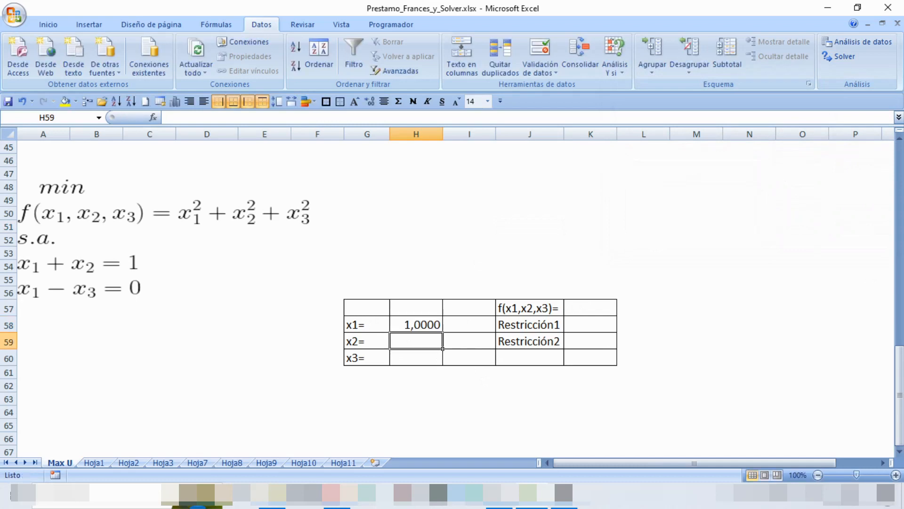
type("1")
key("Return")
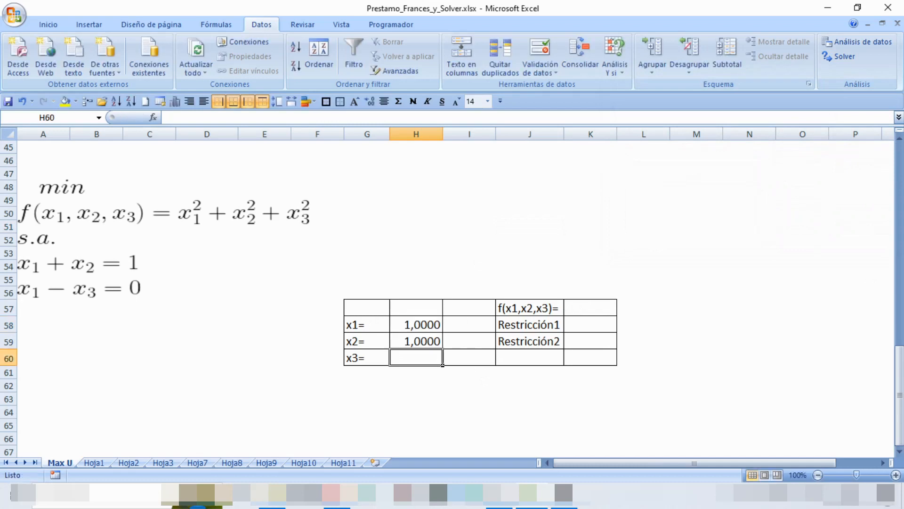
type("1")
key("Return")
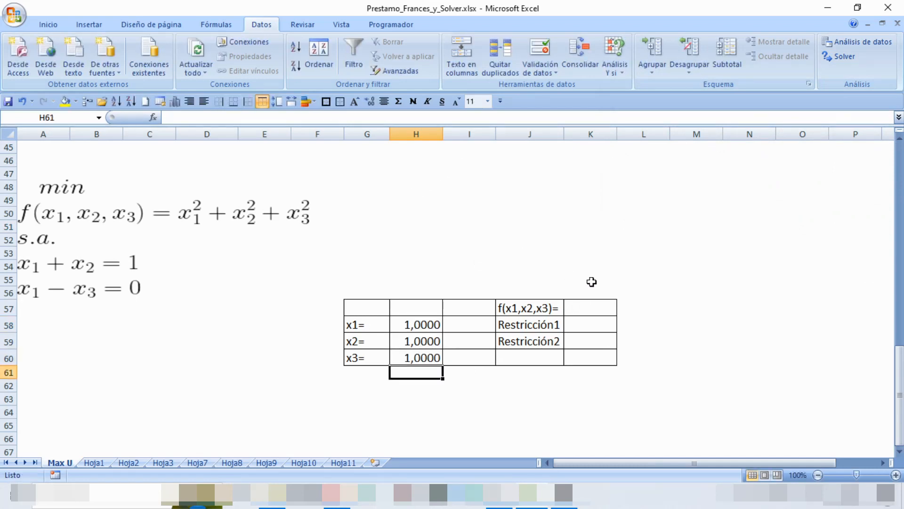
Enter the objective function formula =H58^2+H59^2+H60^2 in cell K57
left_click(588, 307)
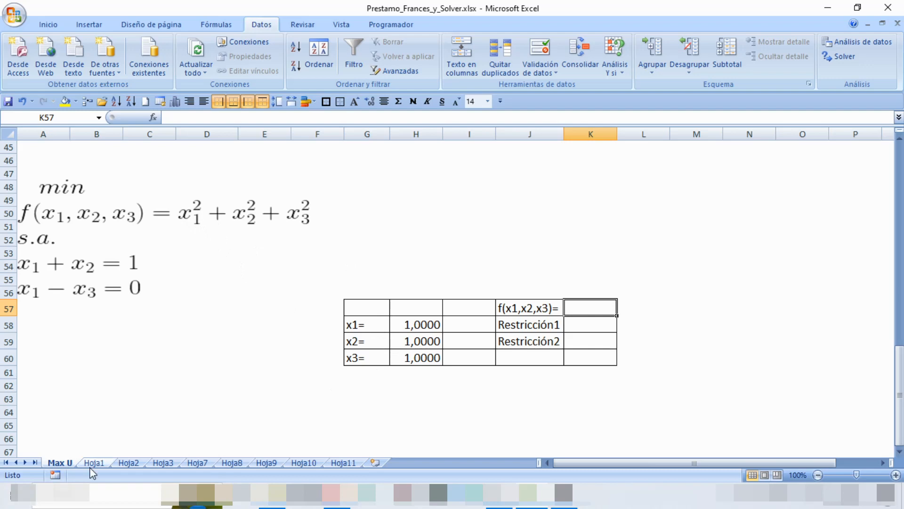
type("=")
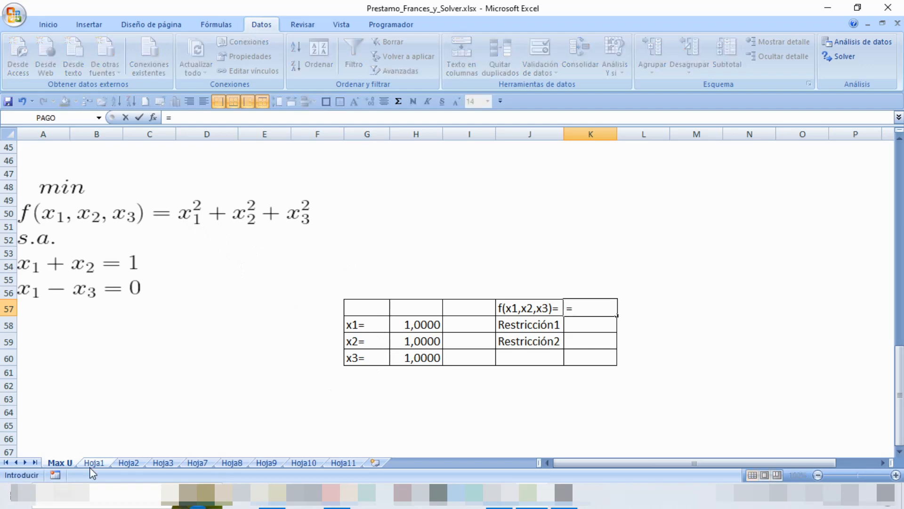
key("Left")
key("Left")
key("Left")
key("Down")
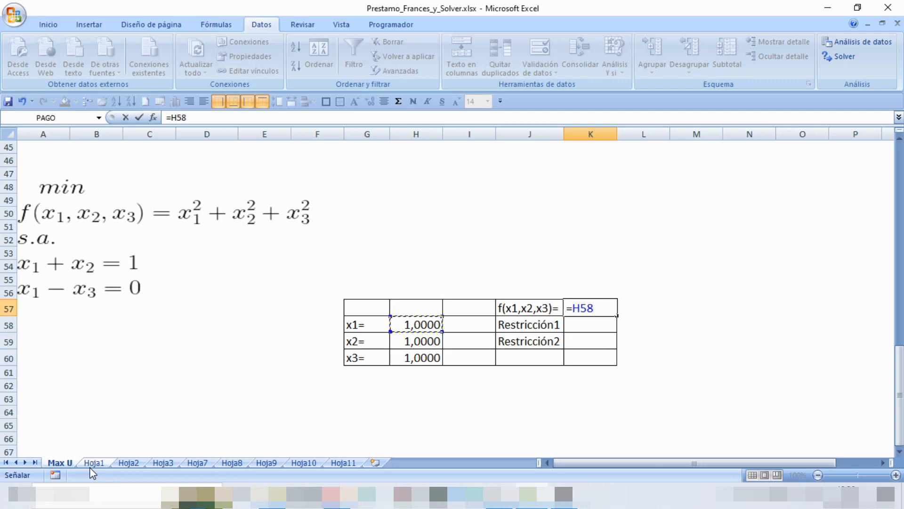
type("^2+")
left_click(428, 344)
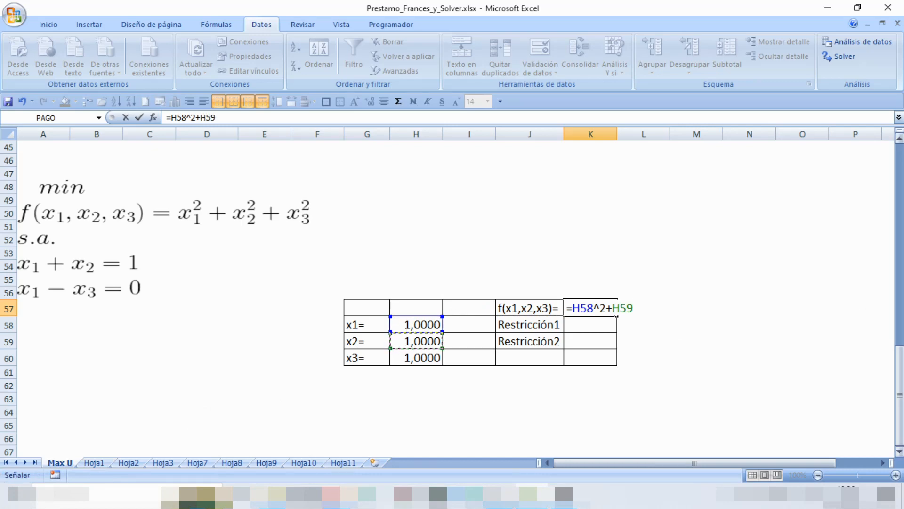
type("^2+")
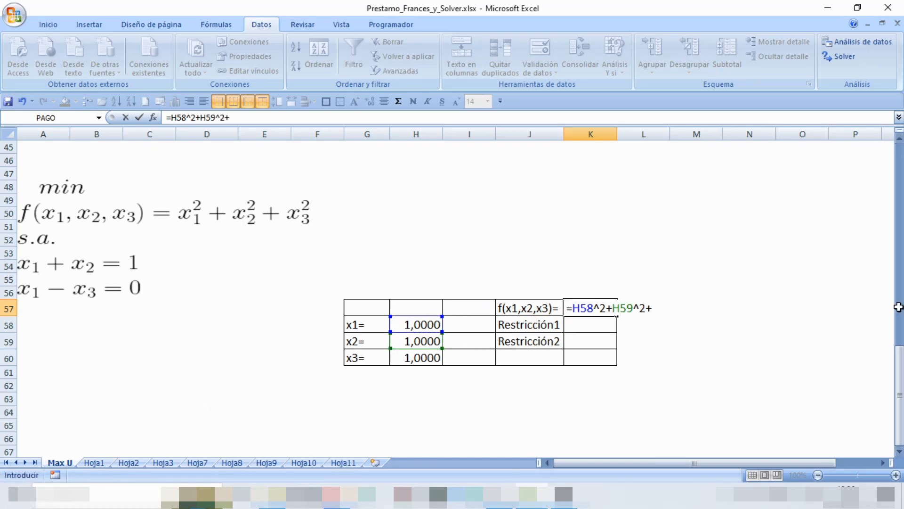
left_click(433, 358)
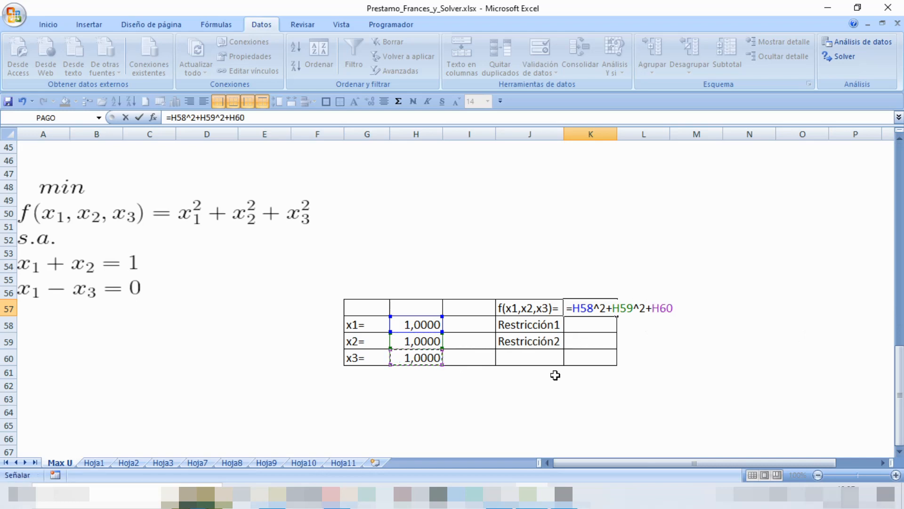
type("^2")
key("Return")
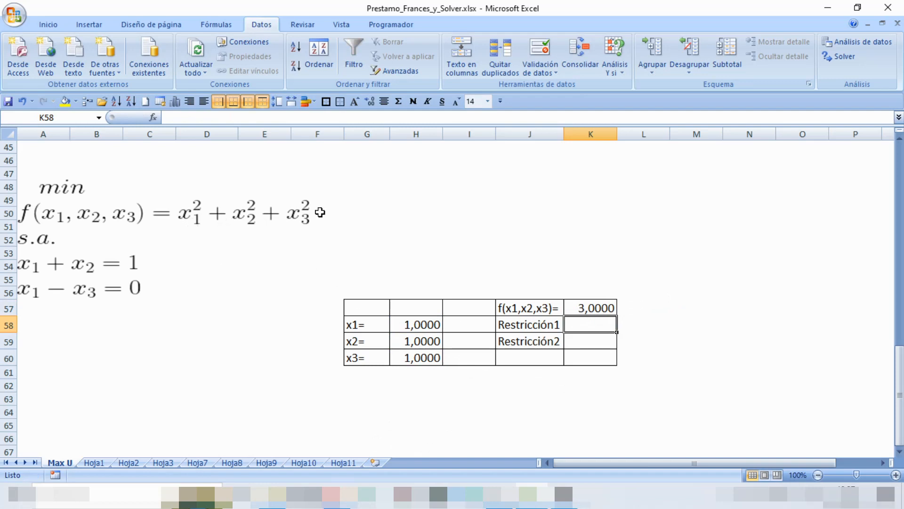
Review the Solver objective cell K57 and its Máximo and Mínimo options, leaving Mínimo selected and closing without solving
left_click(518, 311)
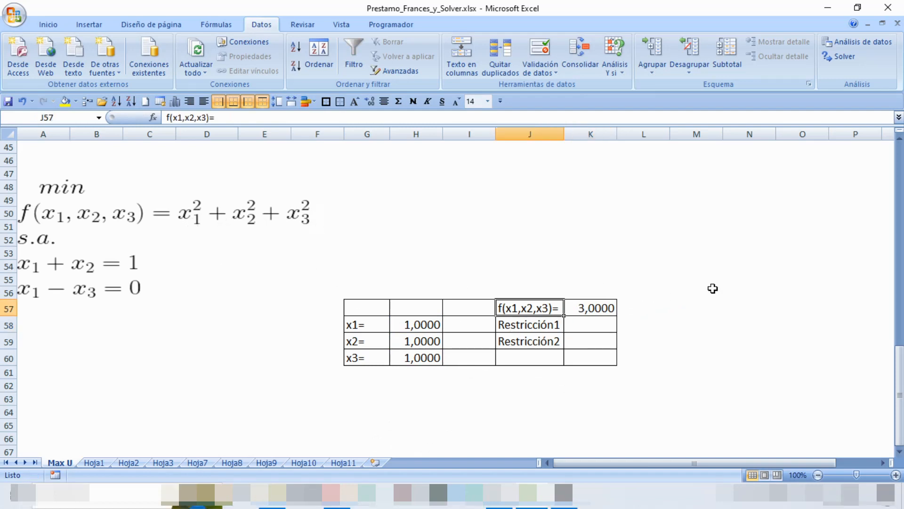
left_click(843, 57)
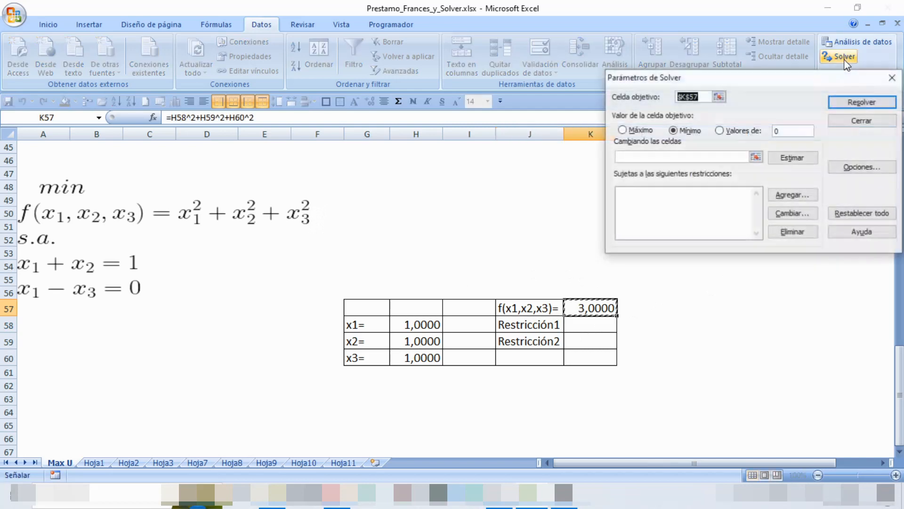
left_click_drag(790, 83, 698, 79)
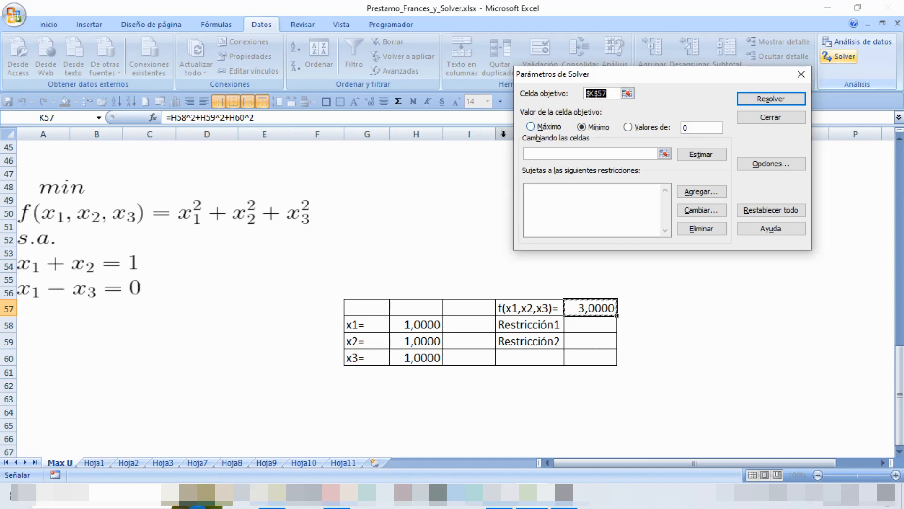
left_click(532, 127)
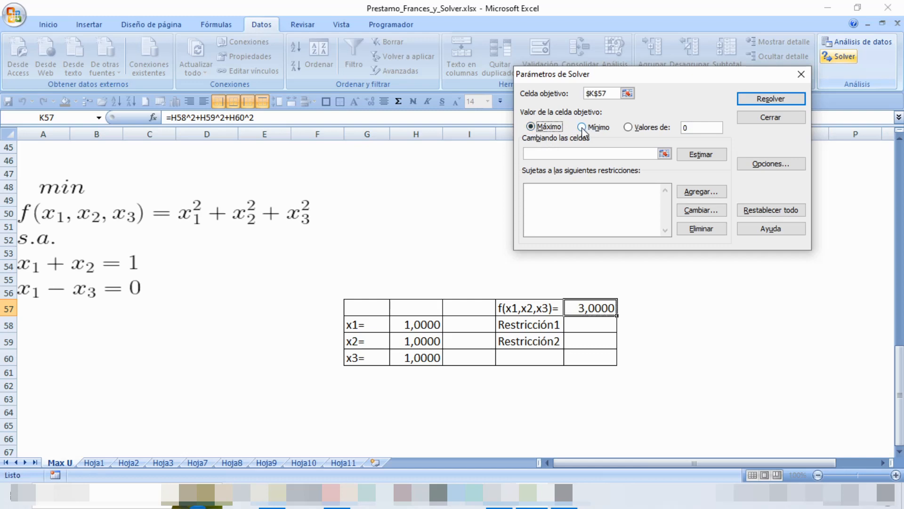
left_click(591, 127)
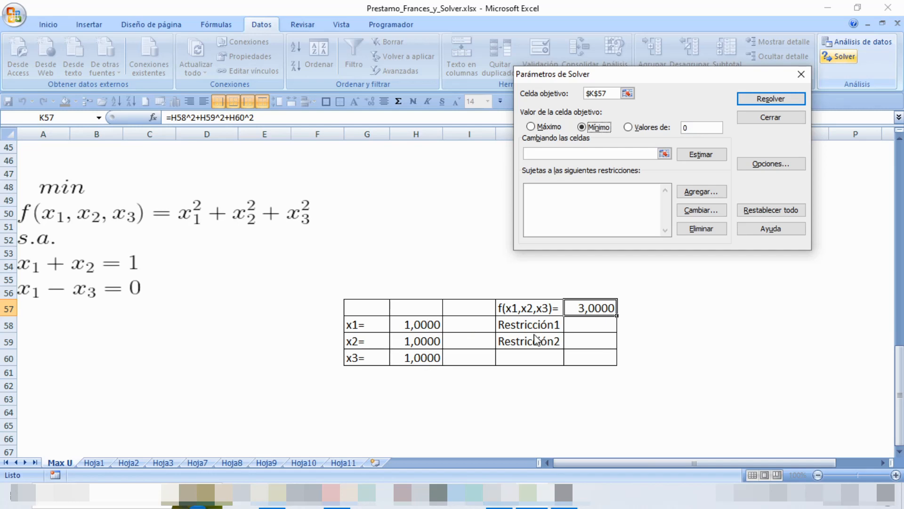
left_click(776, 120)
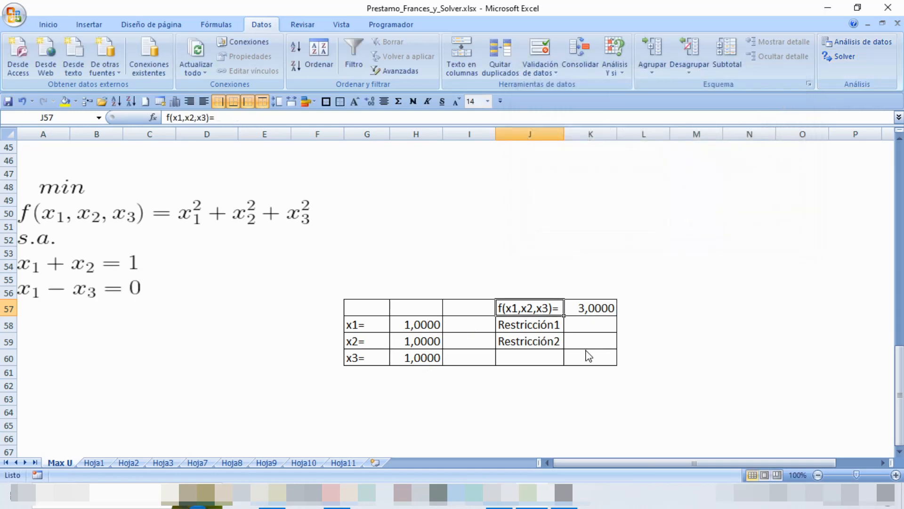
Enter the first constraint formula =H58+H59-1 in cell K58 beside Restricción1
left_click(602, 309)
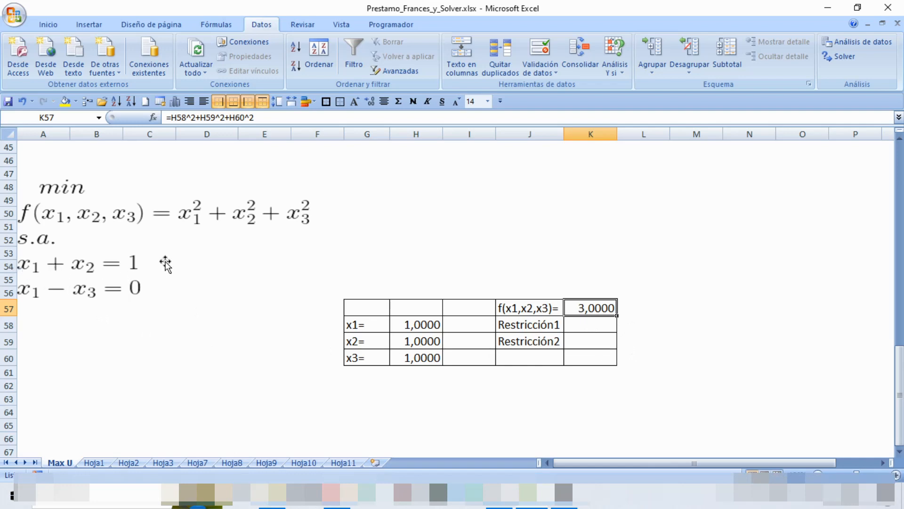
left_click(594, 328)
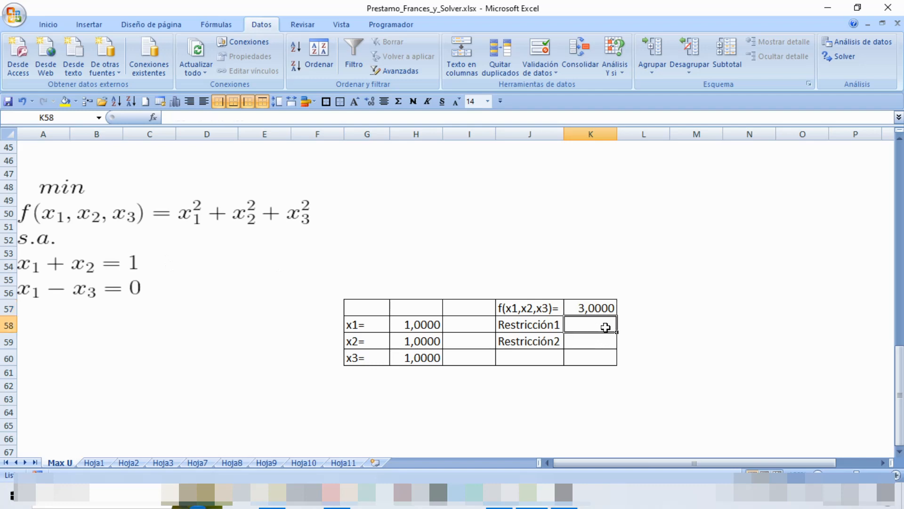
type("=")
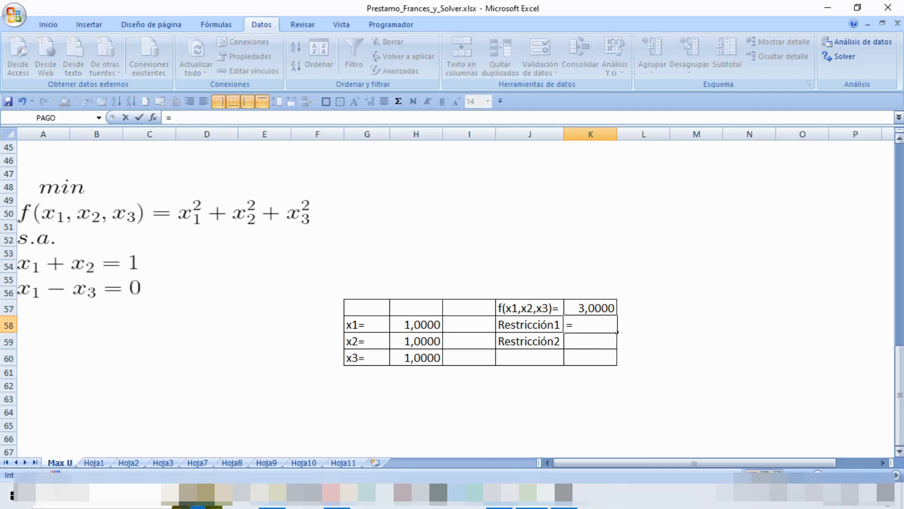
left_click(418, 325)
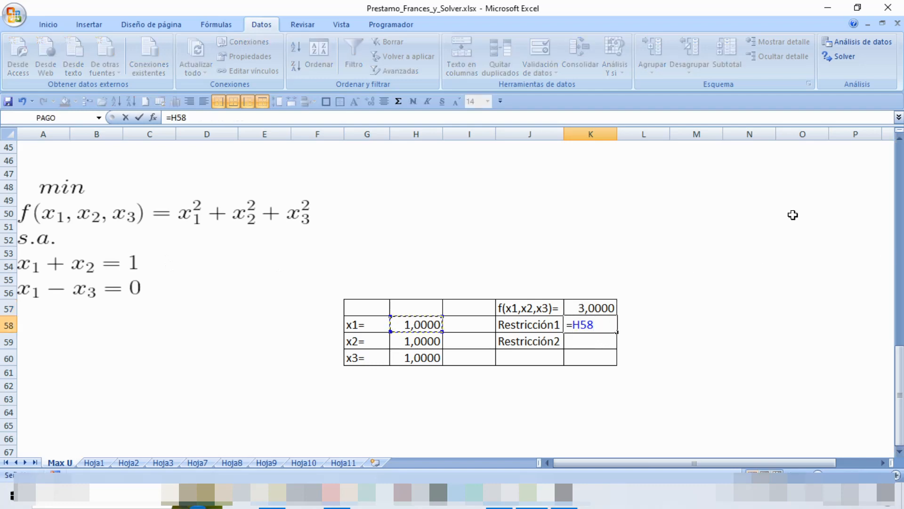
type("+")
left_click(432, 342)
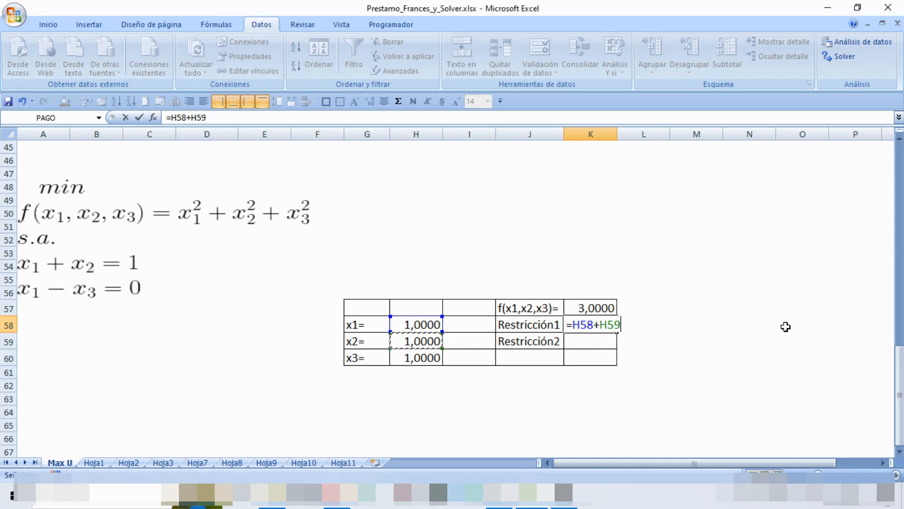
type("-1")
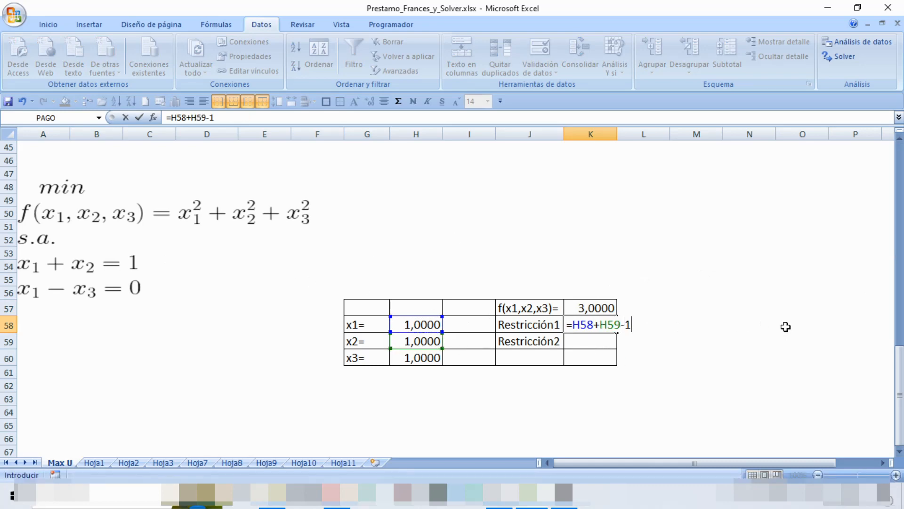
key("Return")
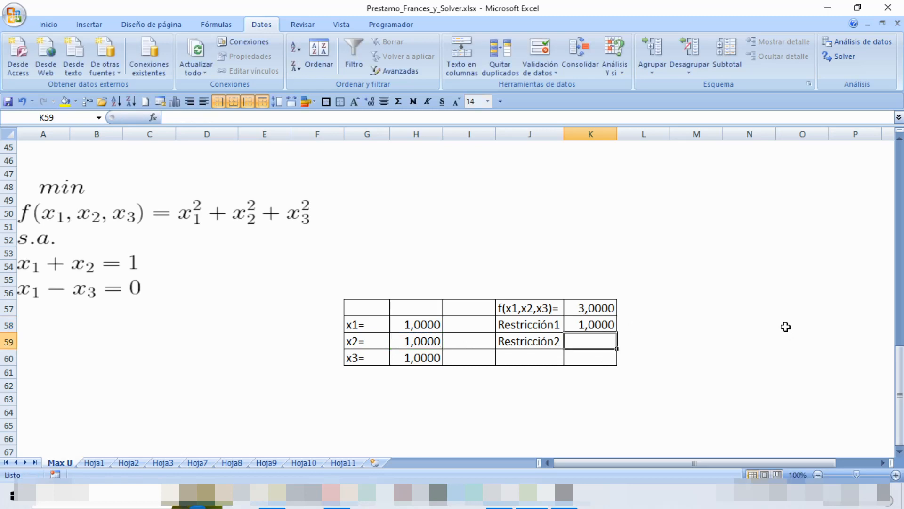
left_click(608, 326)
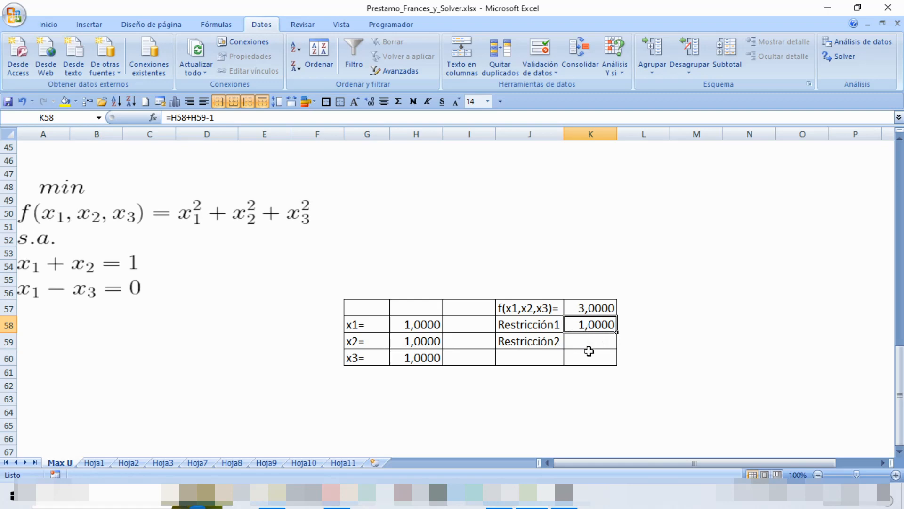
Enter the second constraint formula =H58-H60 in cell K59 beside Restricción2
left_click(593, 342)
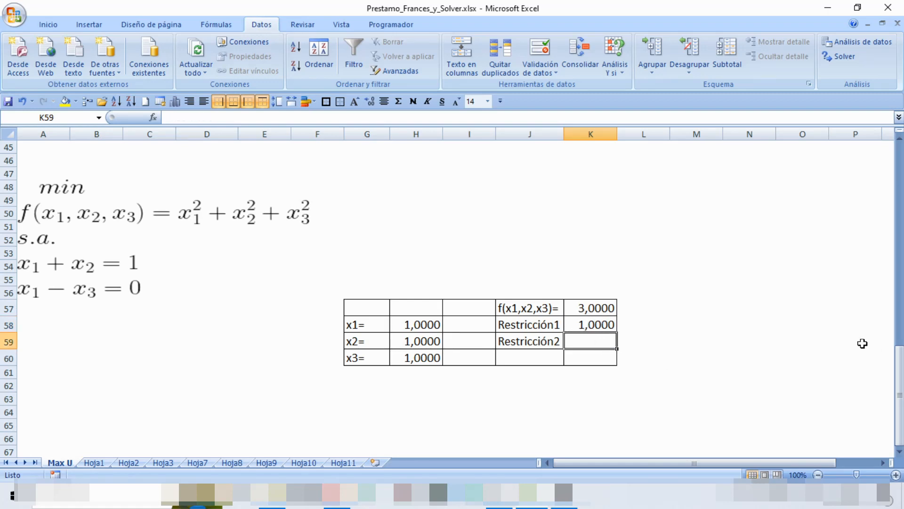
type("=")
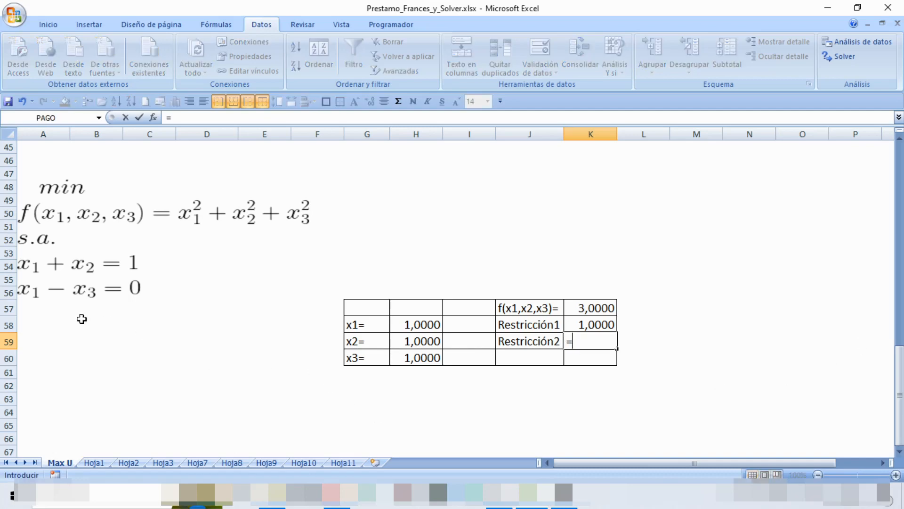
left_click(418, 326)
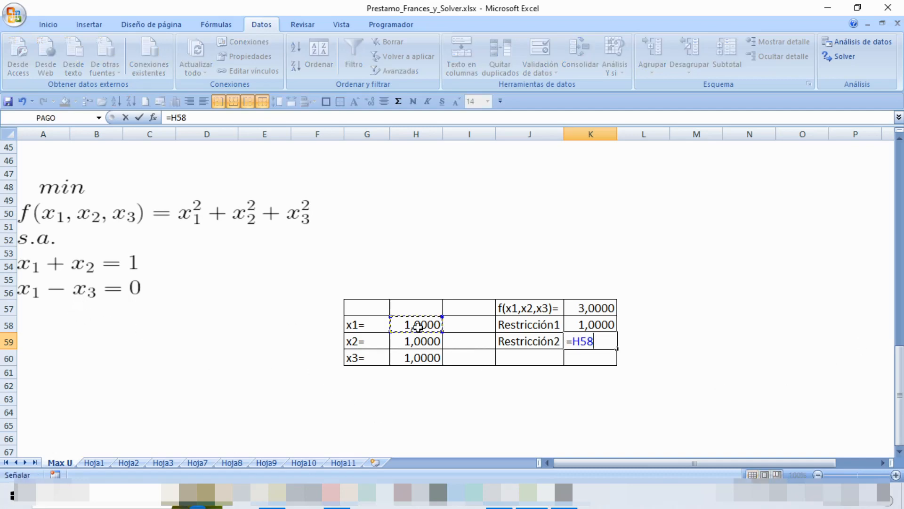
type("-")
left_click(401, 363)
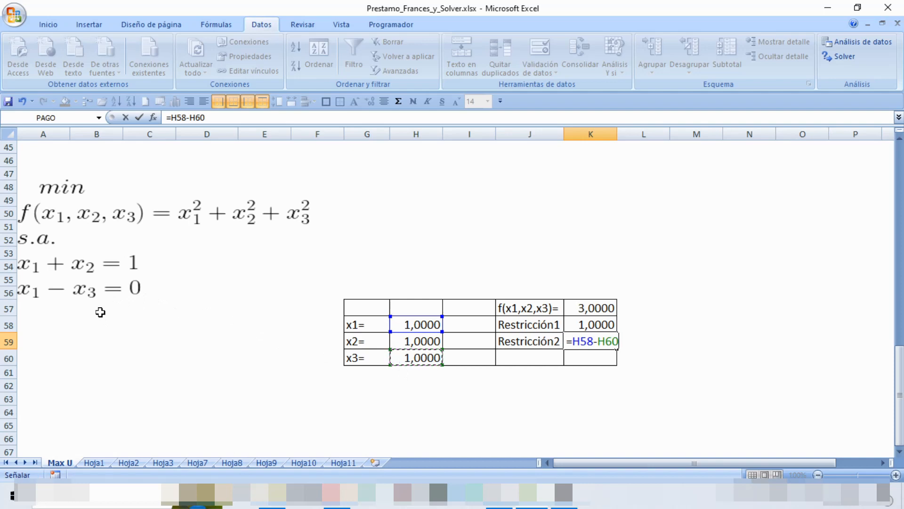
key("Return")
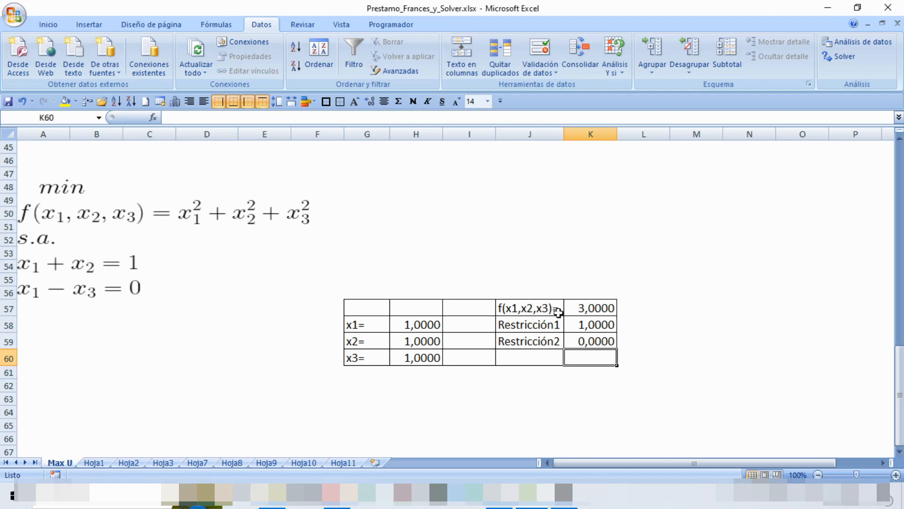
Review the objective row J57:K57, the variable cells H58:H60 and the constraint formulas in K58 and K59
left_click_drag(543, 308, 583, 307)
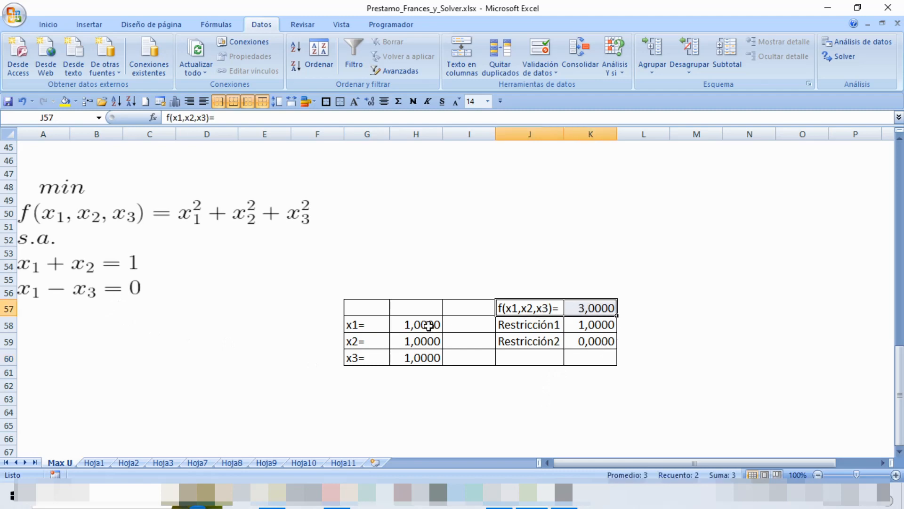
left_click(424, 324)
left_click_drag(422, 330, 423, 361)
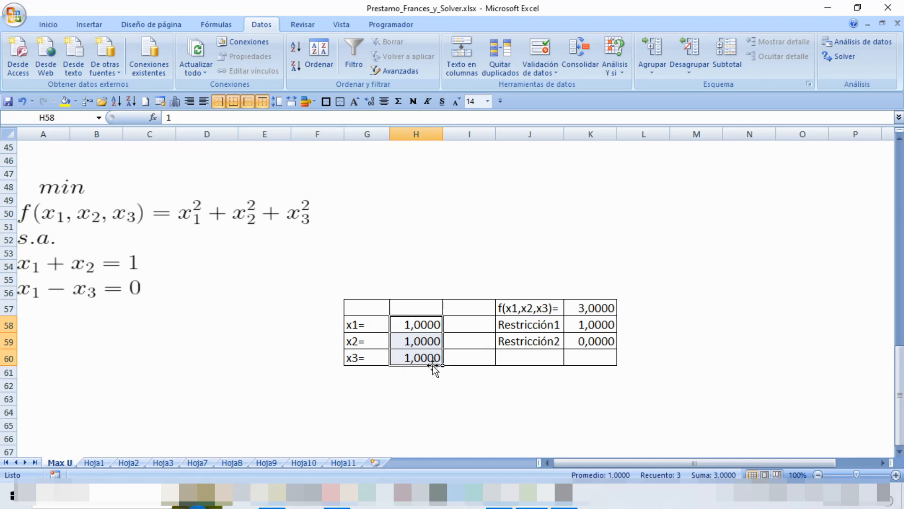
left_click(594, 325)
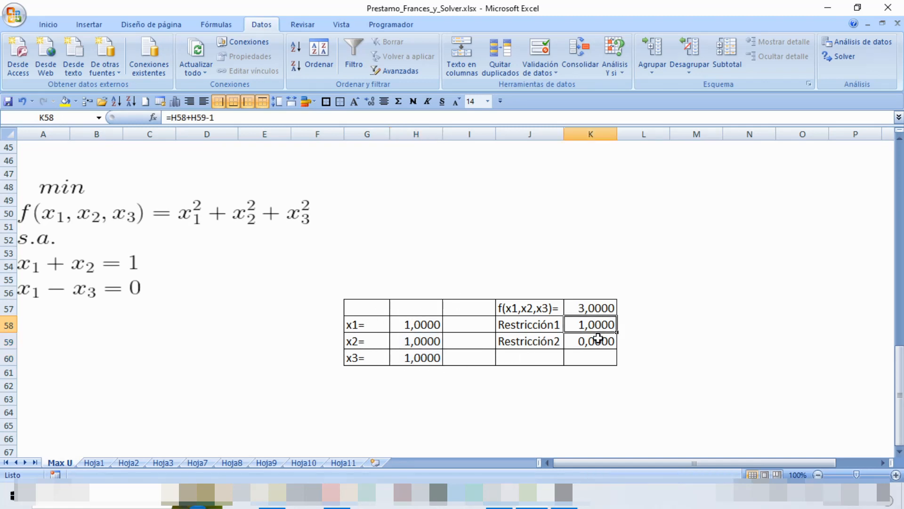
left_click(593, 343)
left_click(598, 325)
left_click(596, 340)
left_click(592, 324)
left_click(587, 342)
left_click(590, 324)
Configure Solver to minimise objective cell K57, choosing Mínimo, by changing cells H58:H60
left_click(843, 54)
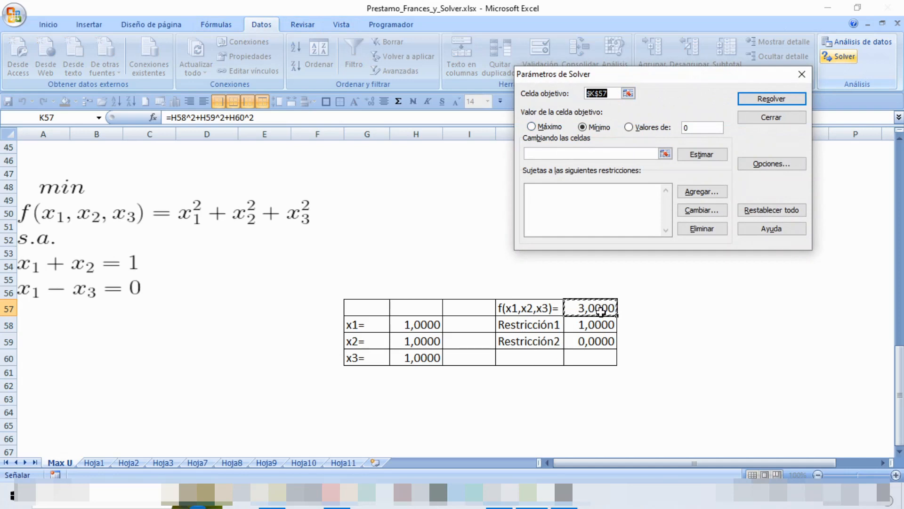
left_click(601, 309)
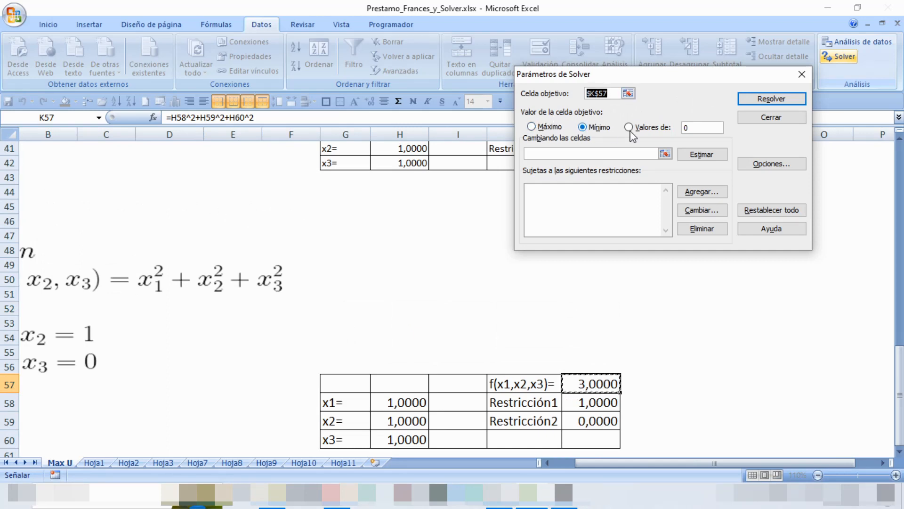
left_click(532, 128)
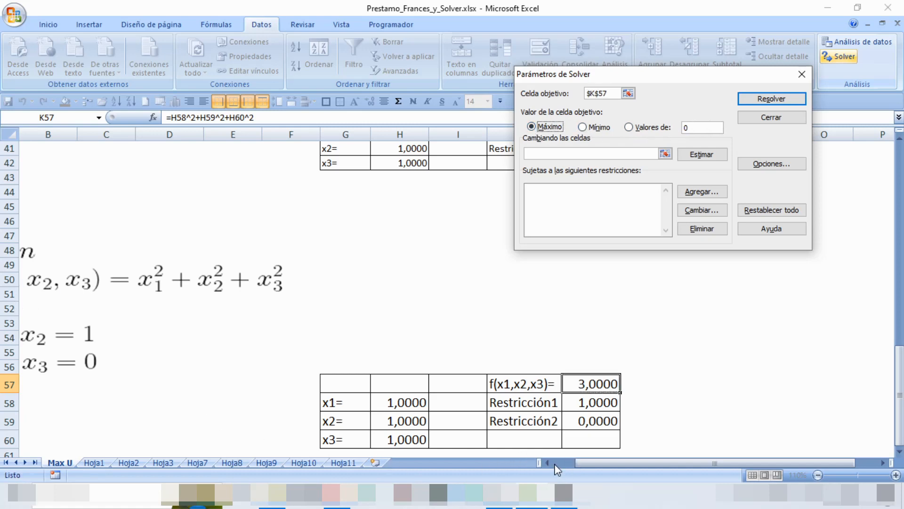
left_click(582, 127)
left_click(665, 153)
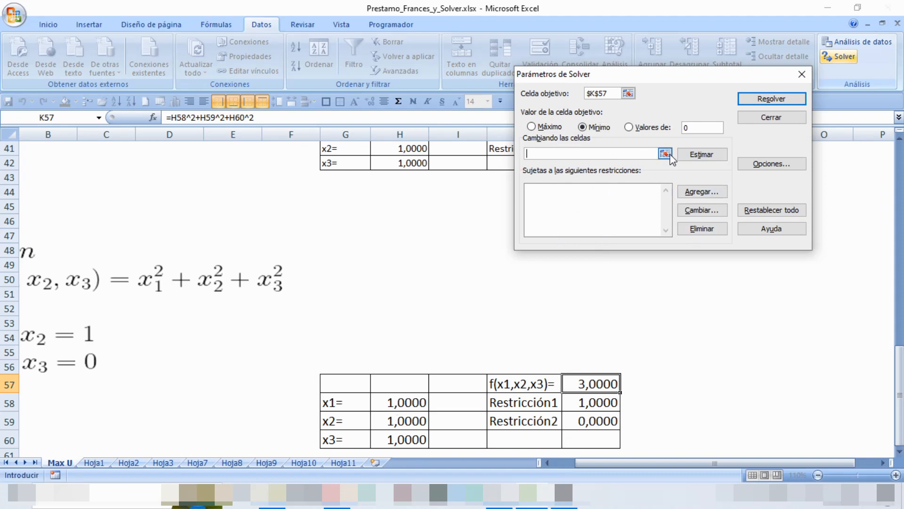
left_click_drag(400, 404, 391, 441)
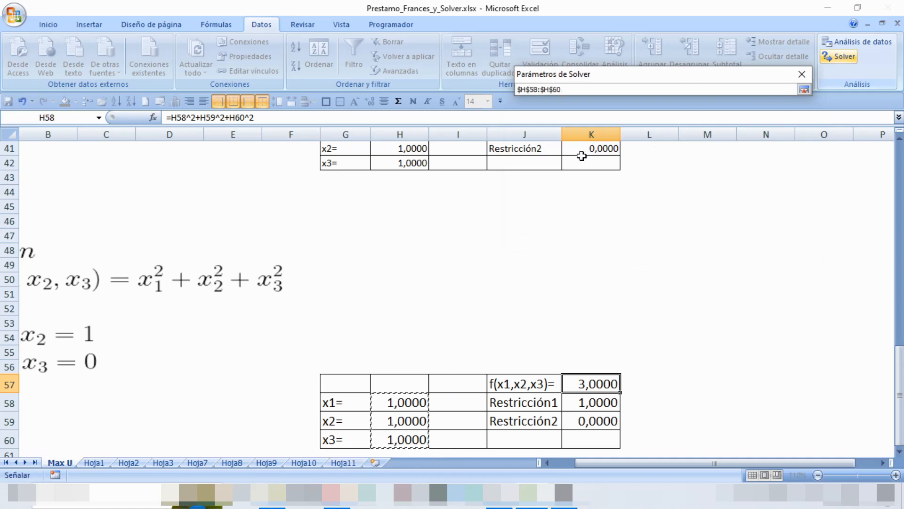
key("Return")
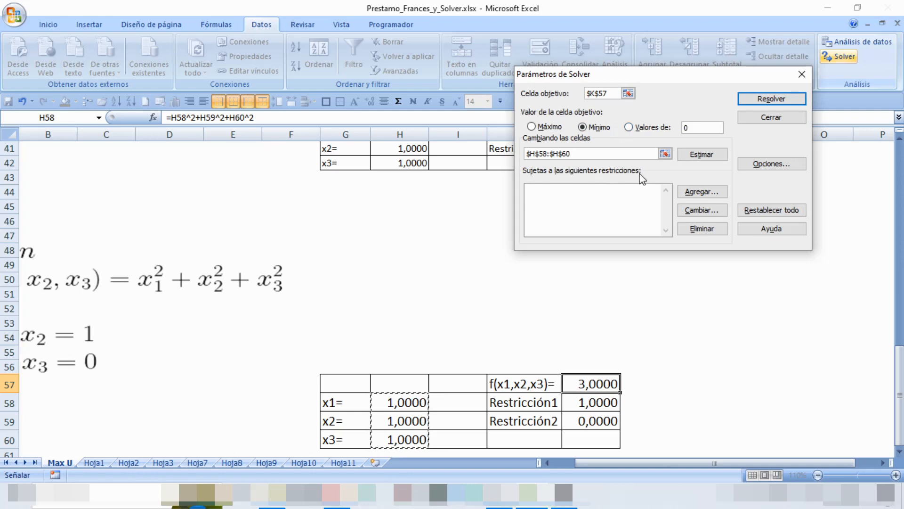
Add the Solver constraint that cell K58 equals 0
left_click(706, 192)
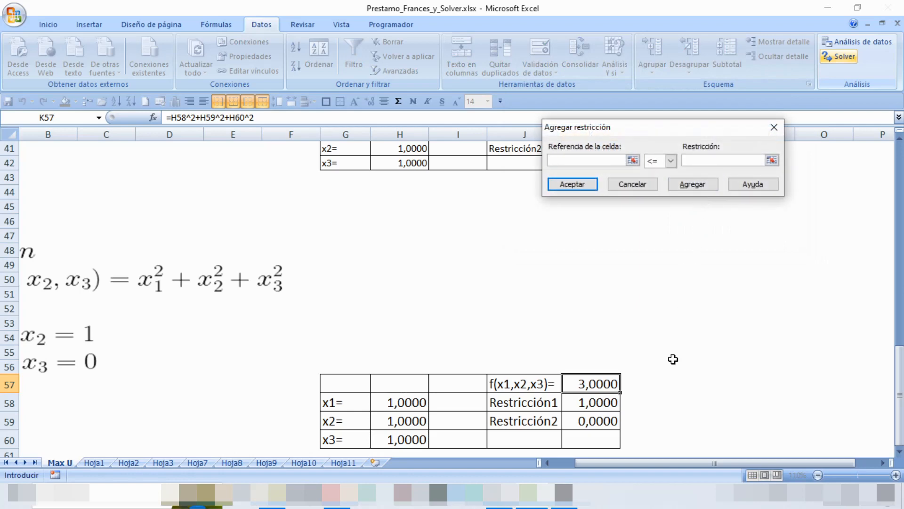
left_click(597, 404)
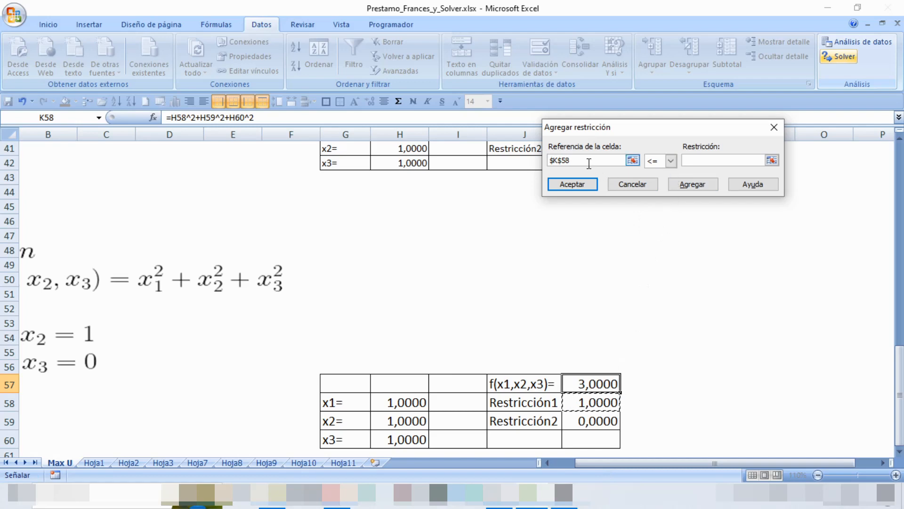
left_click(671, 160)
left_click(655, 182)
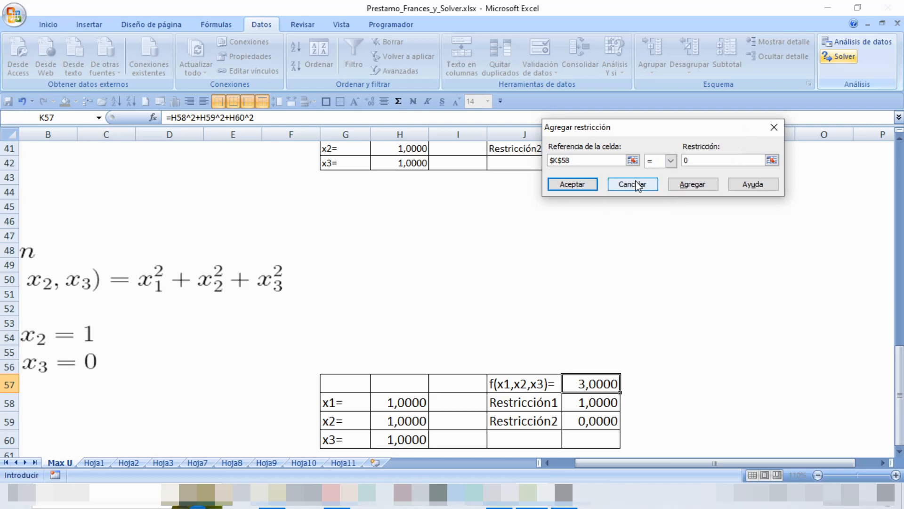
left_click(572, 184)
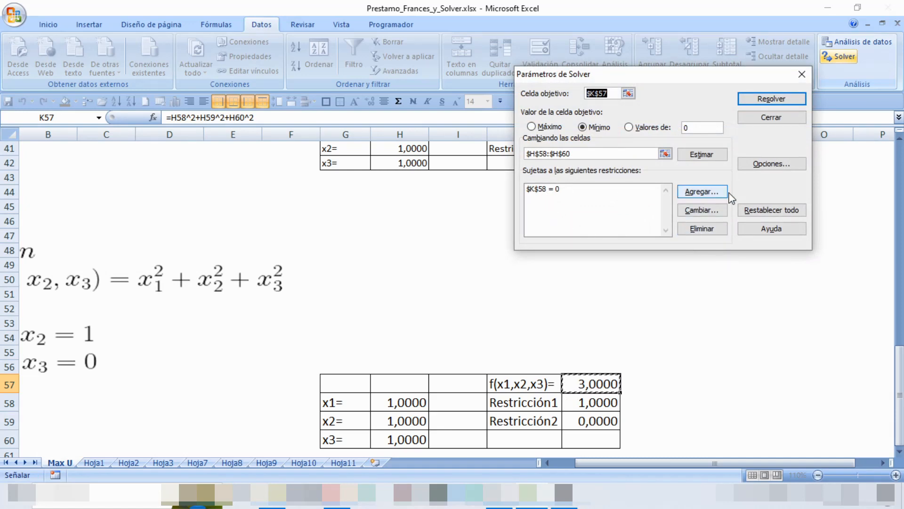
Add a second Solver constraint requiring cell K59 to equal 0
left_click(713, 192)
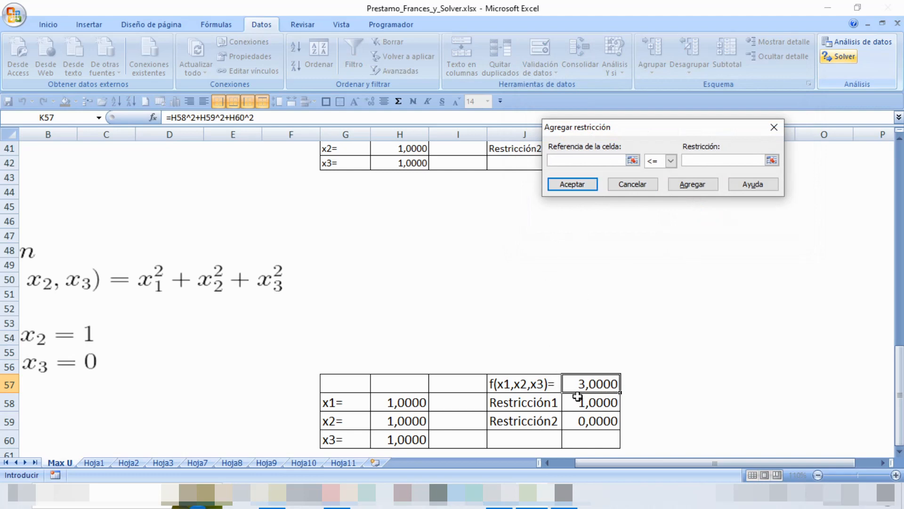
left_click(593, 426)
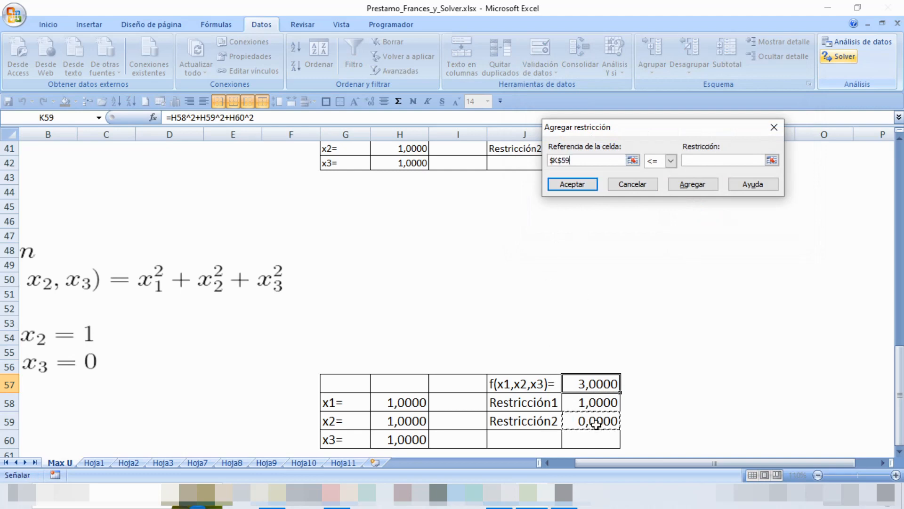
left_click(671, 161)
left_click(655, 179)
left_click(698, 159)
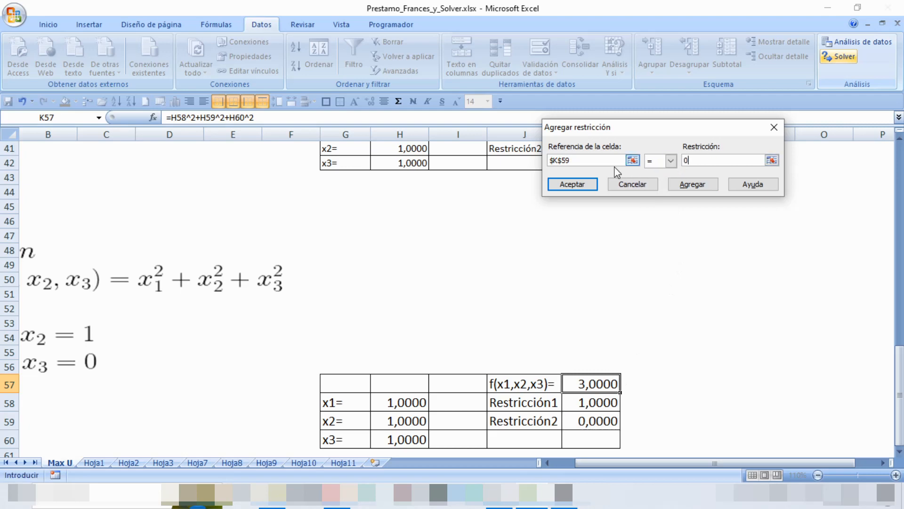
left_click(581, 183)
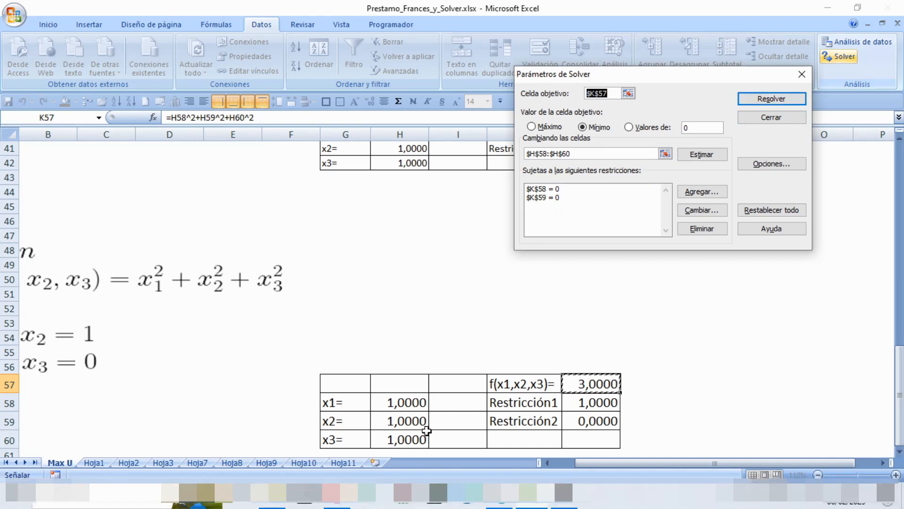
Solve the model, keeping the Solver solution and generating the Sensibilidad report
left_click(770, 99)
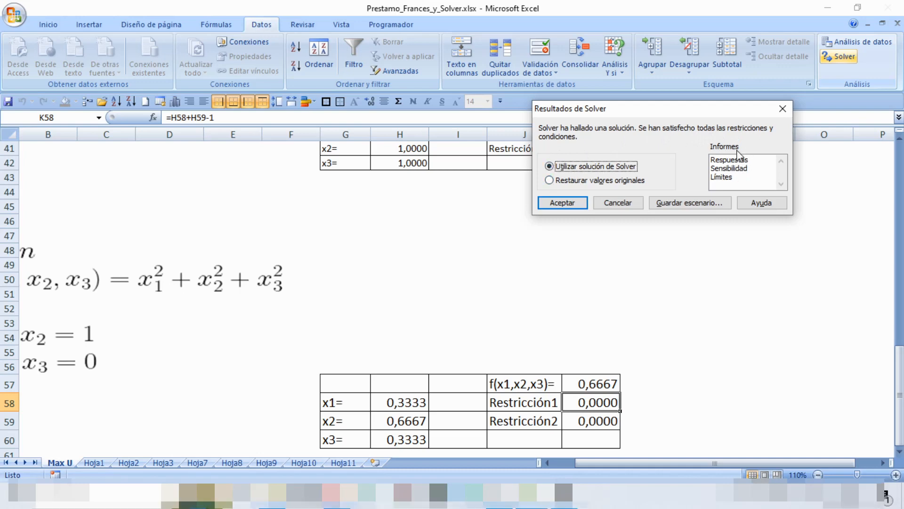
left_click(743, 170)
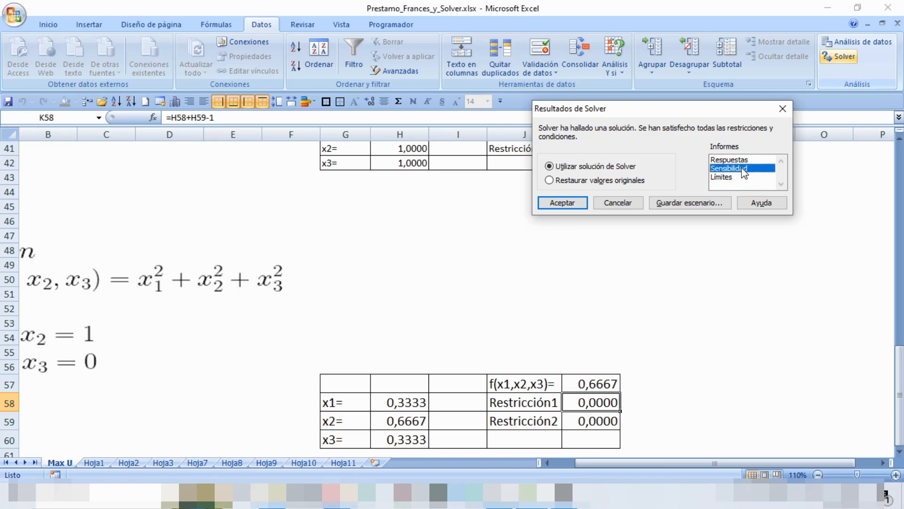
left_click(565, 203)
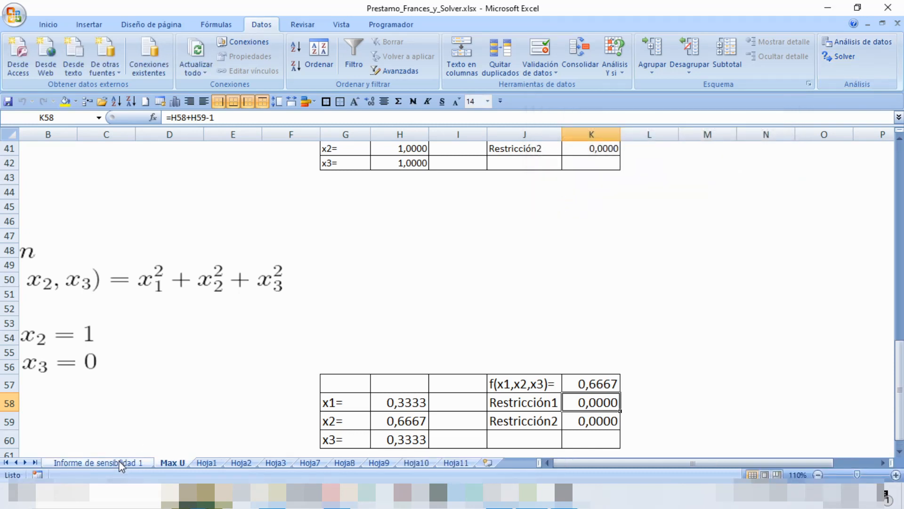
Examine the solved values in H58:H60 and the Lagrange multipliers of both constraints in the Informe de sensibilidad 1 sheet
scroll(512, 289, "down", 1)
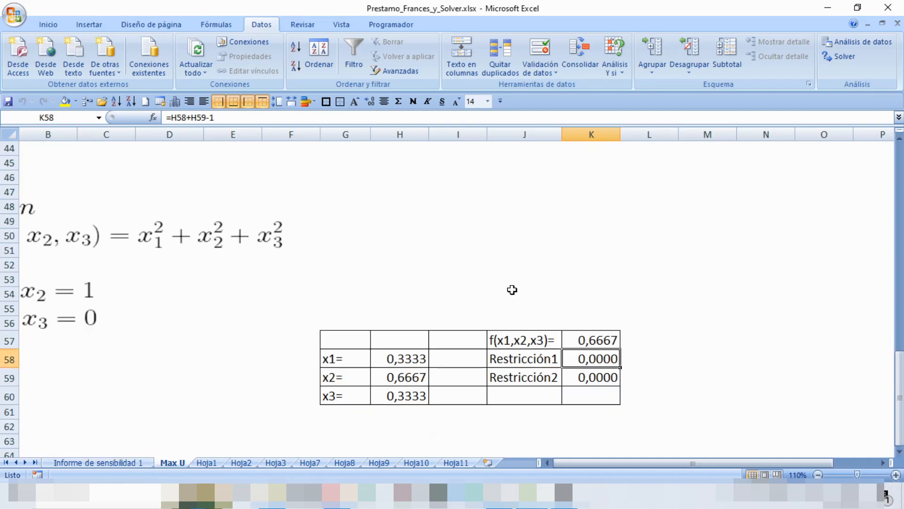
scroll(512, 290, "up", 1)
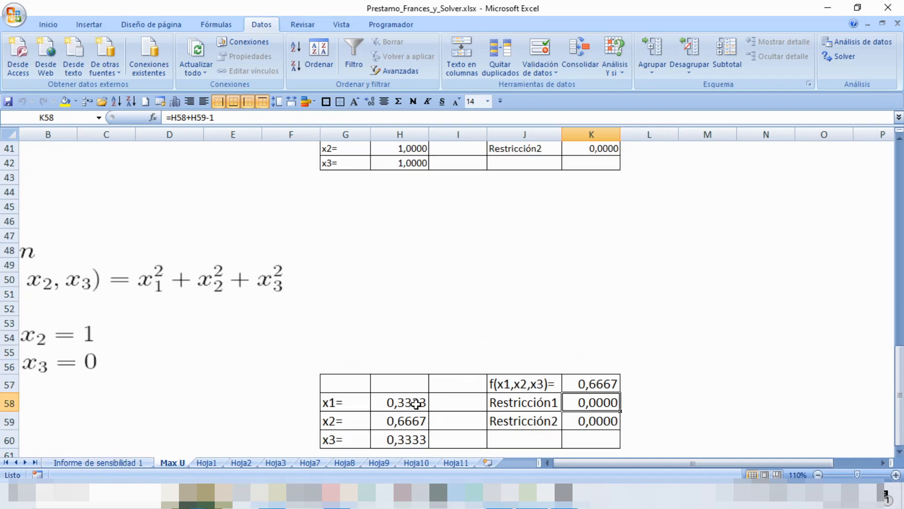
left_click_drag(417, 403, 405, 438)
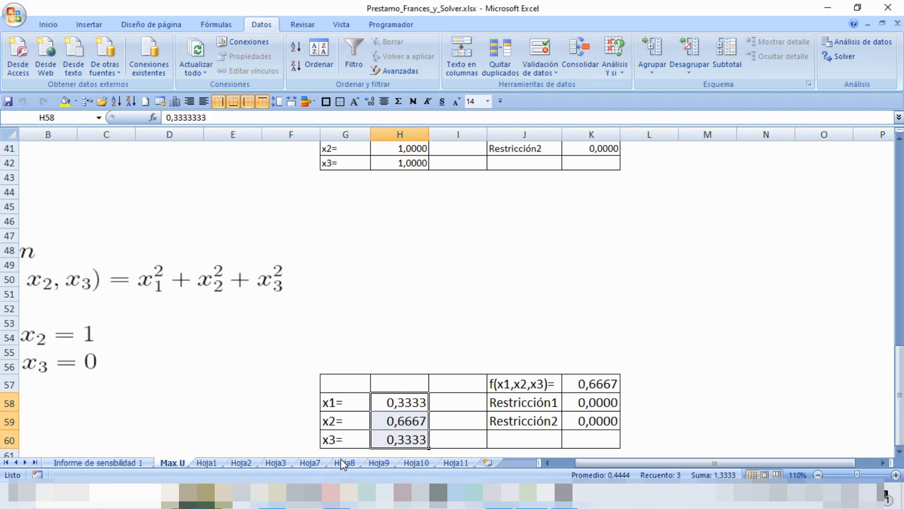
left_click(547, 463)
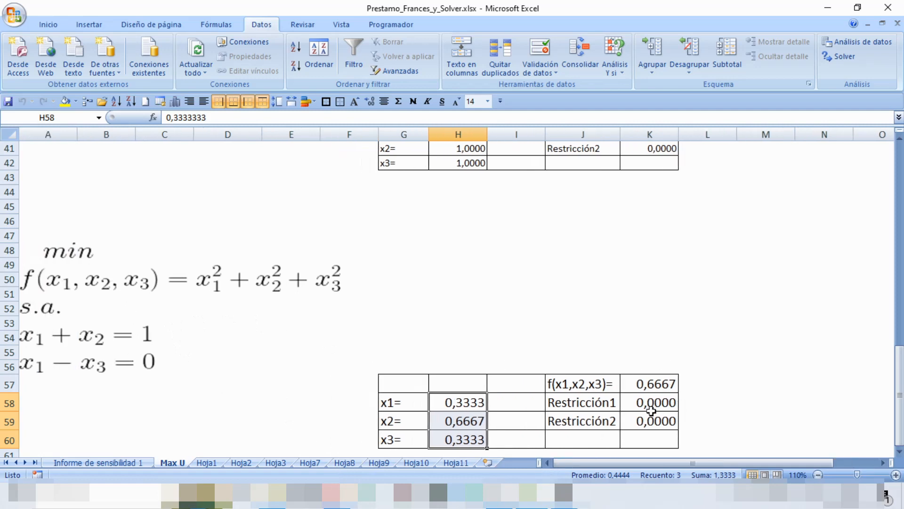
left_click(95, 462)
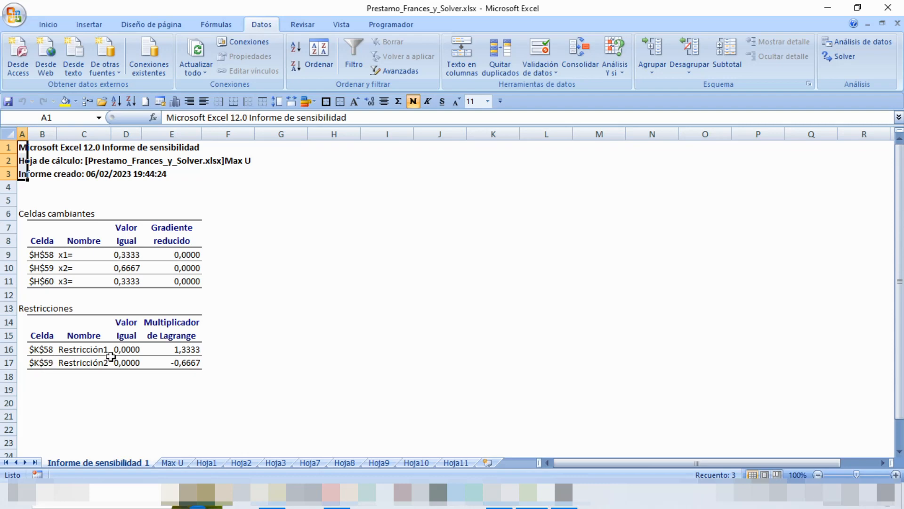
left_click(197, 349)
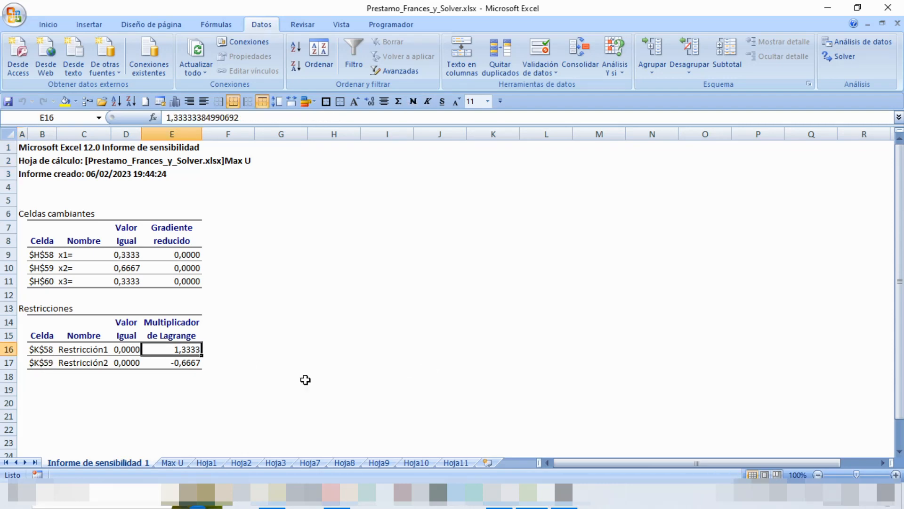
left_click(185, 365)
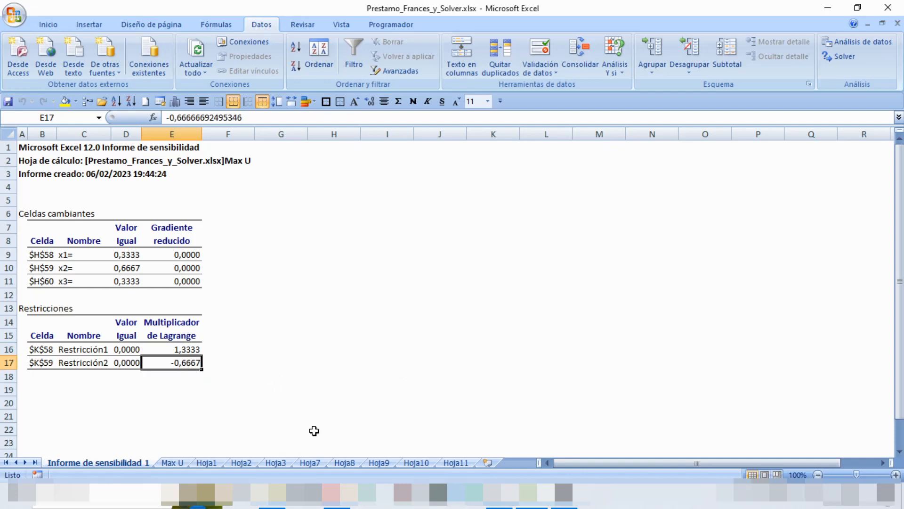
Return to the Max U sheet and enter the starting values 1, 1 and 2 for x1, x2 and x3 in H40:H42
left_click(173, 464)
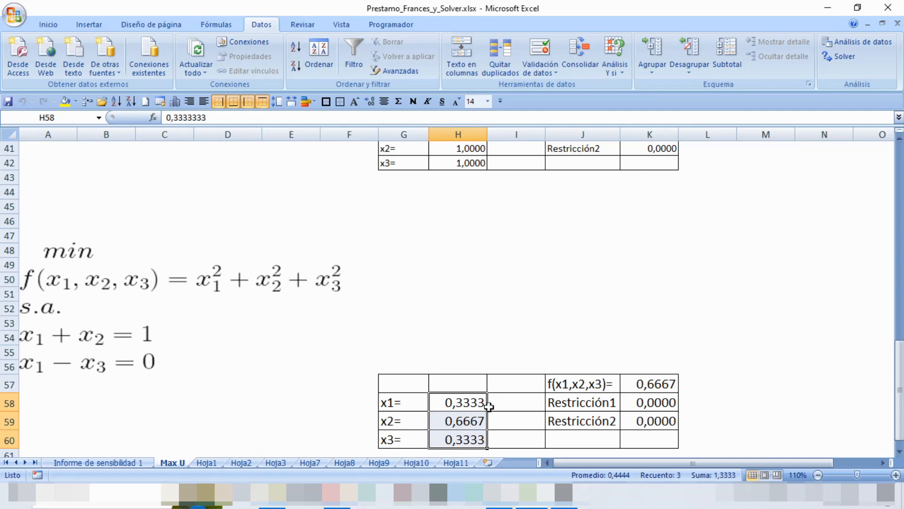
scroll(498, 395, "up", 1)
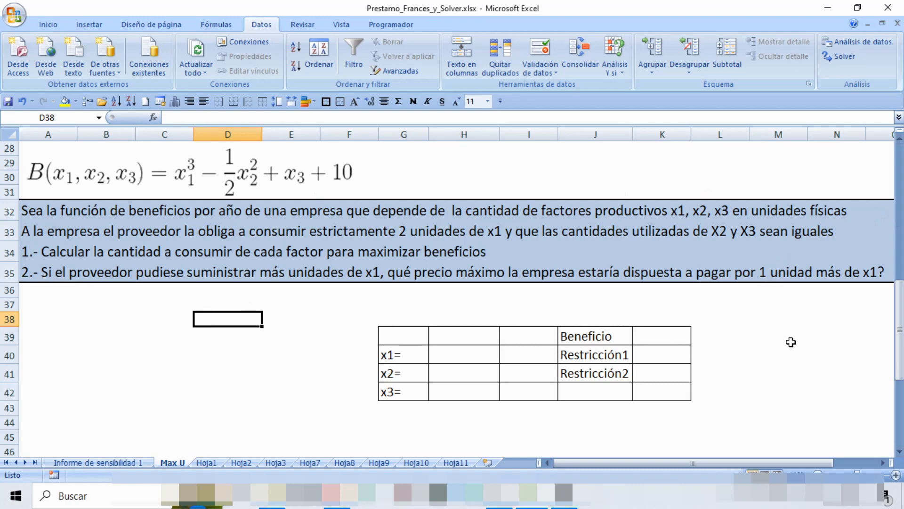
left_click(400, 357)
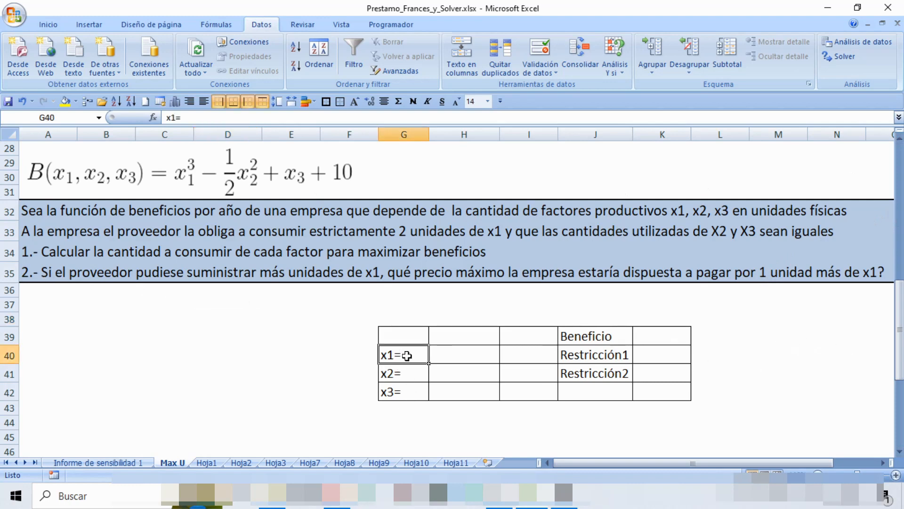
left_click(452, 356)
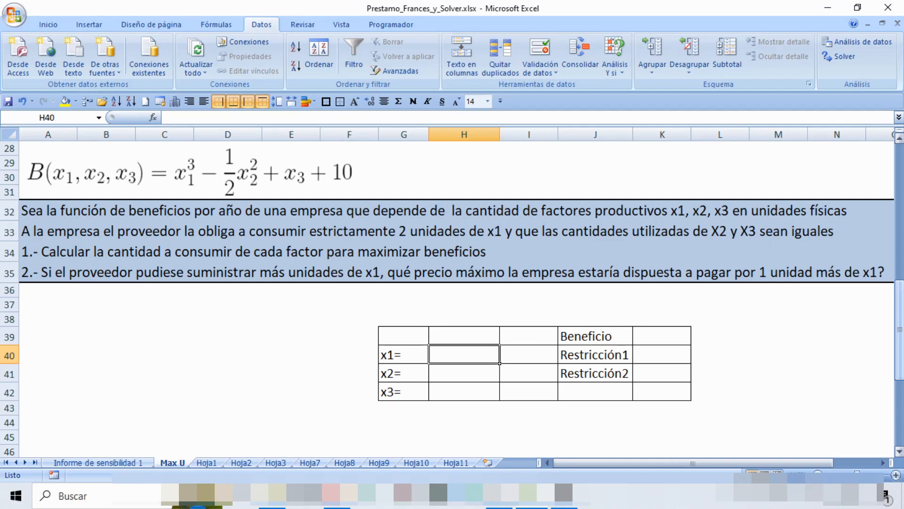
type("1")
key("Return")
type("1")
key("Return")
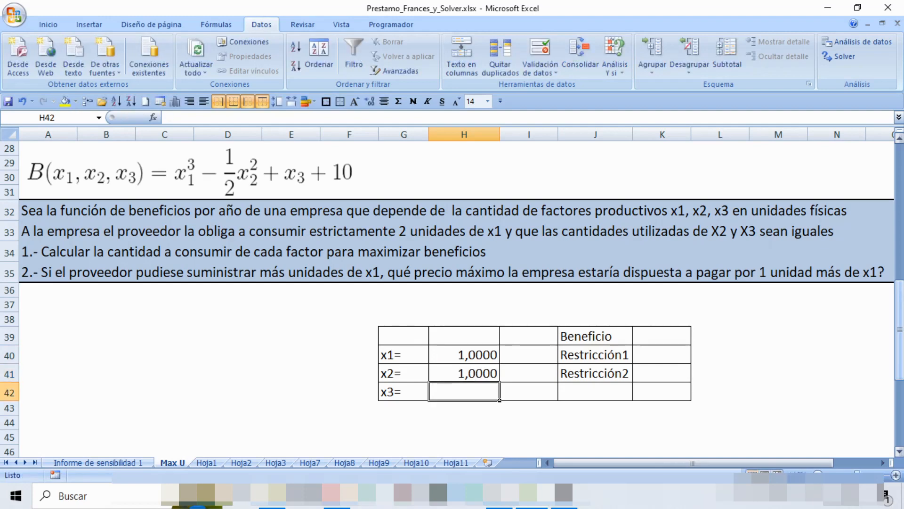
type("2")
key("Return")
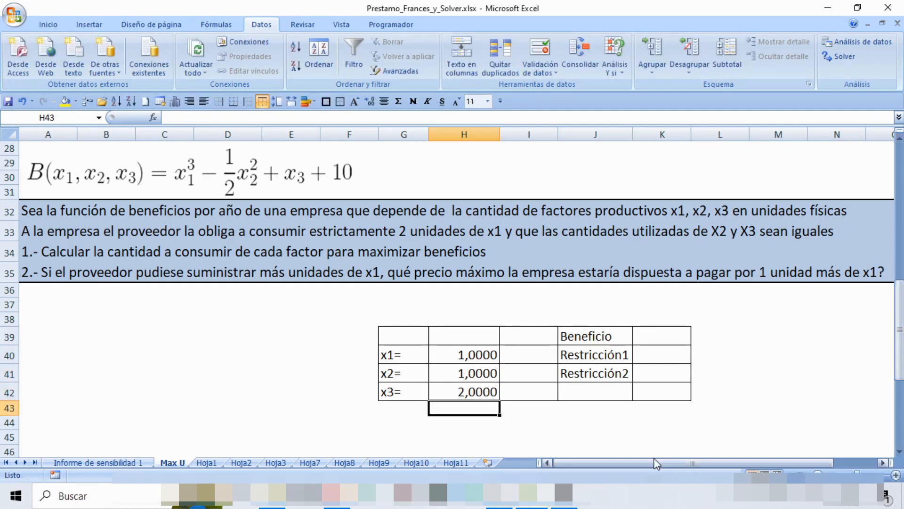
left_click_drag(473, 351, 465, 390)
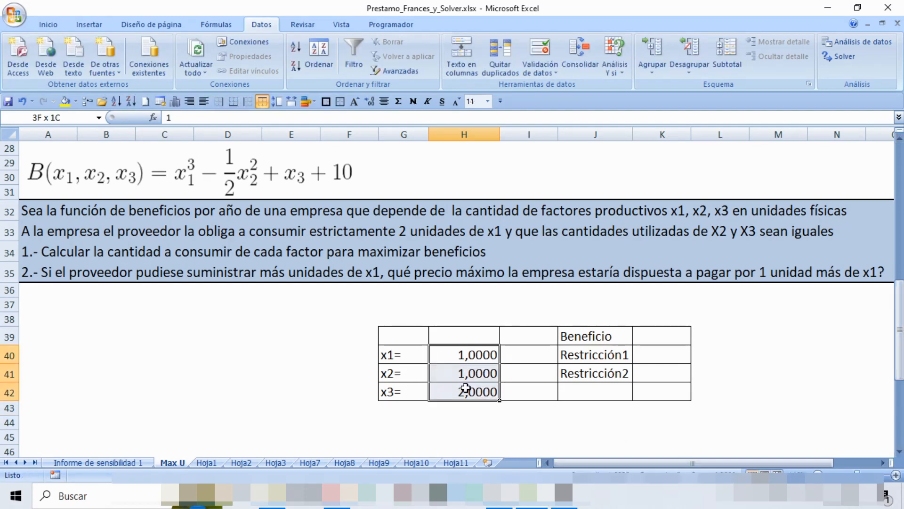
Enter the Beneficio formula =H40^3-0,5*H41^2+H42+10 in cell K39
left_click(684, 338)
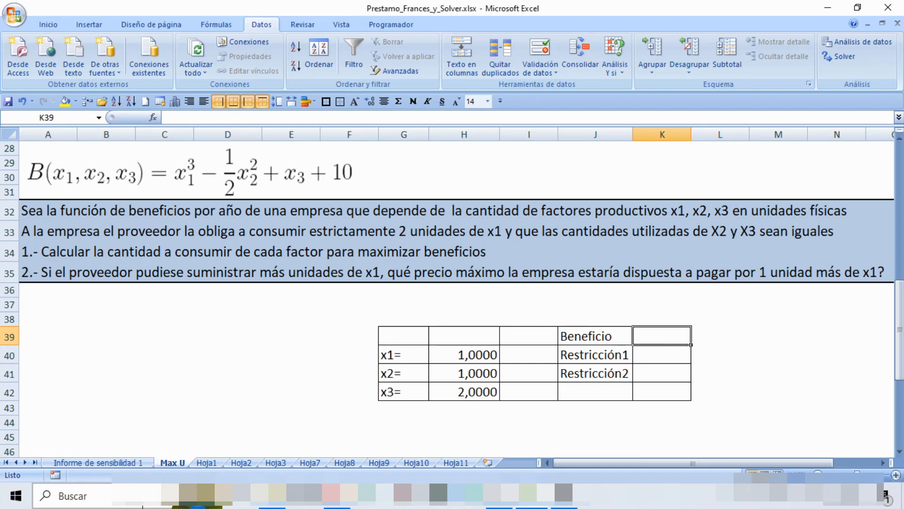
type("=")
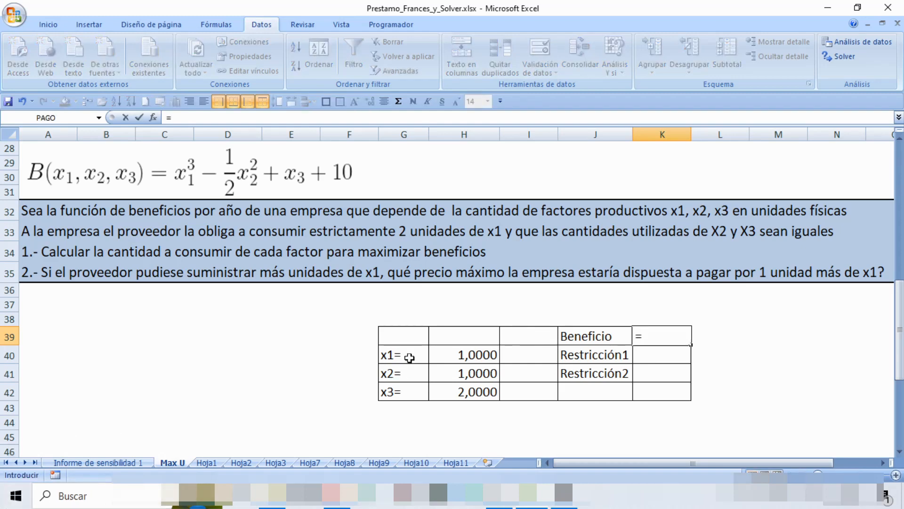
left_click(468, 352)
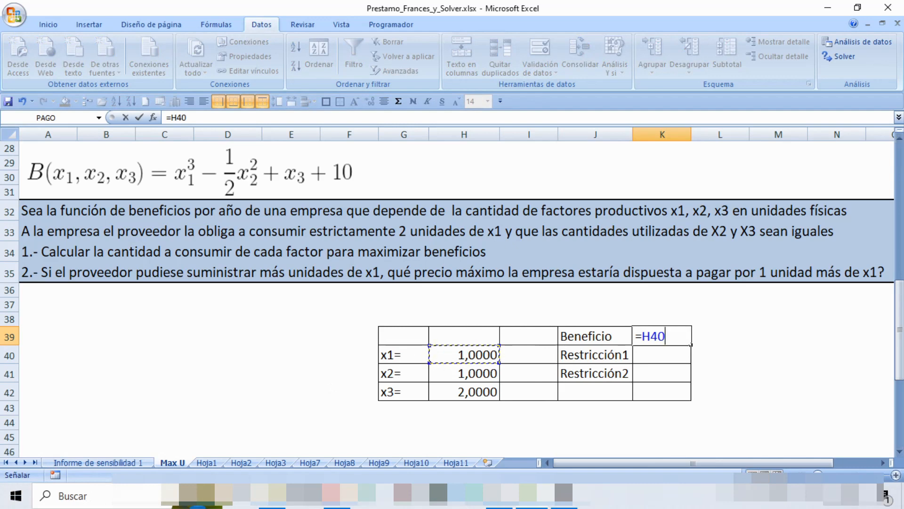
type("^3")
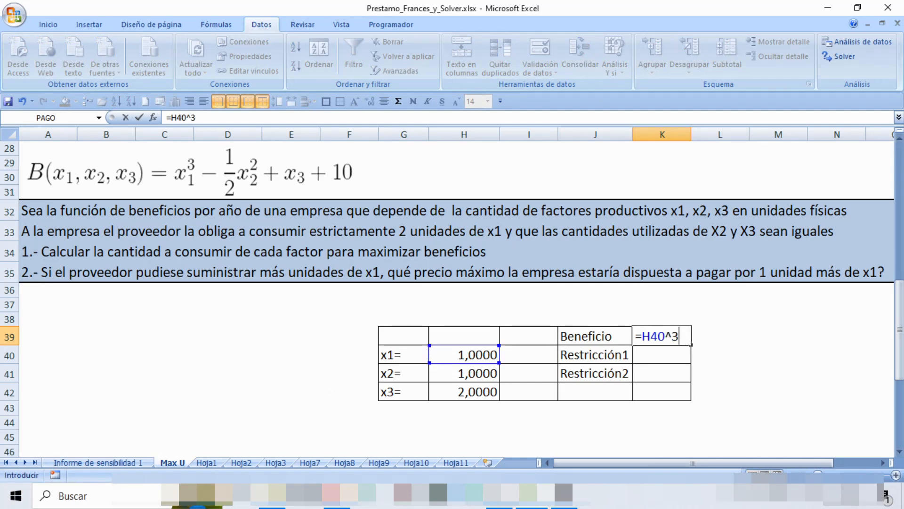
type("+0,5*")
left_click(476, 373)
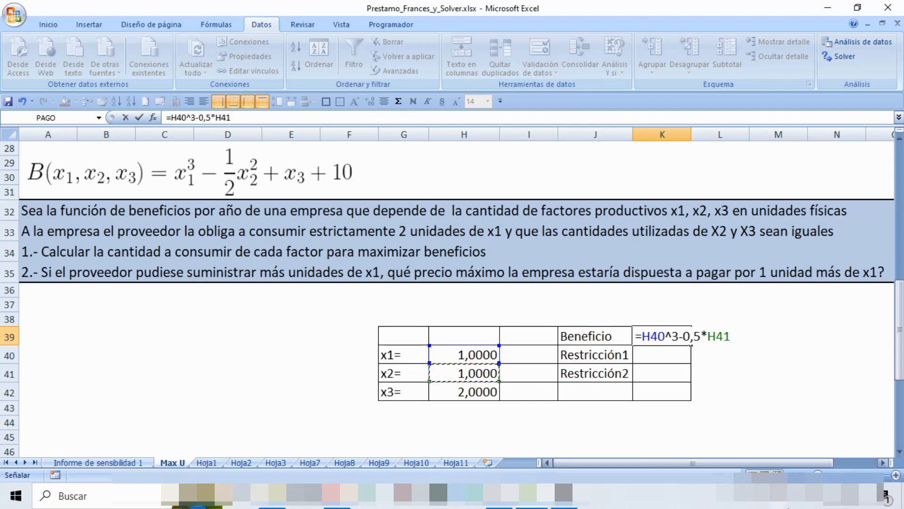
type("^2")
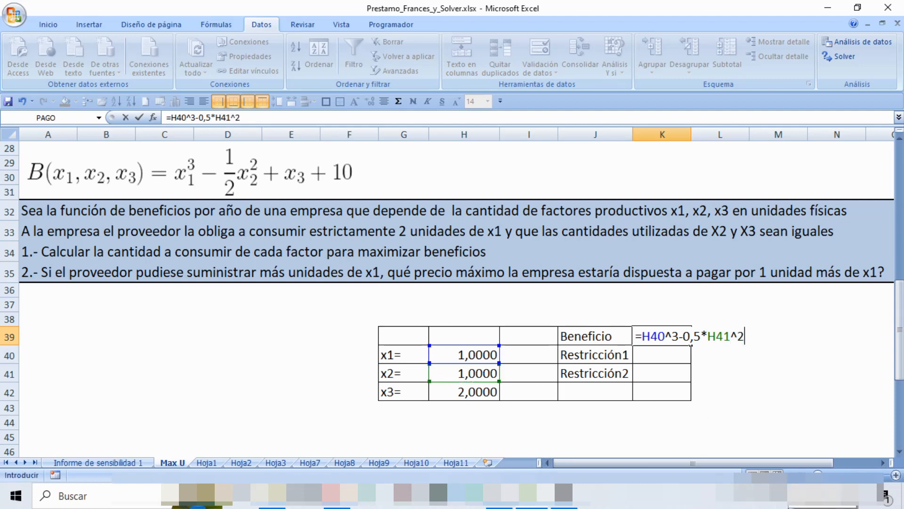
type("+")
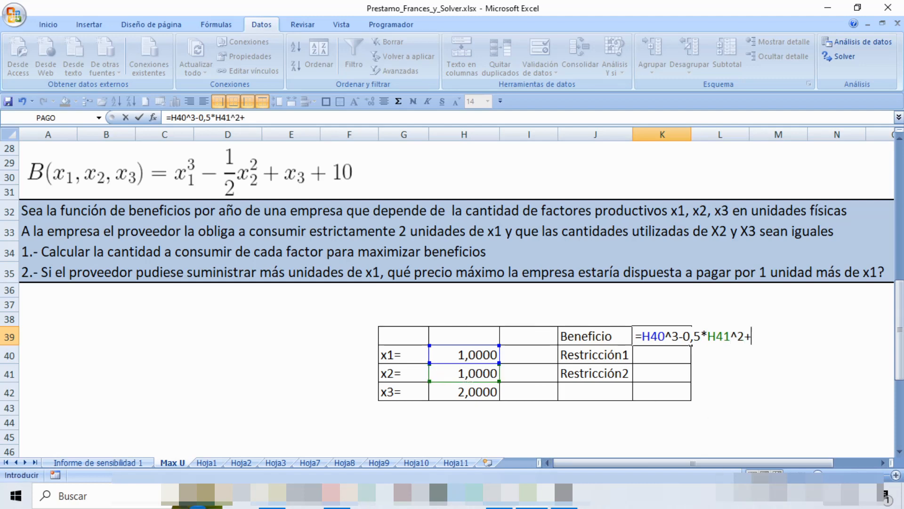
left_click(478, 392)
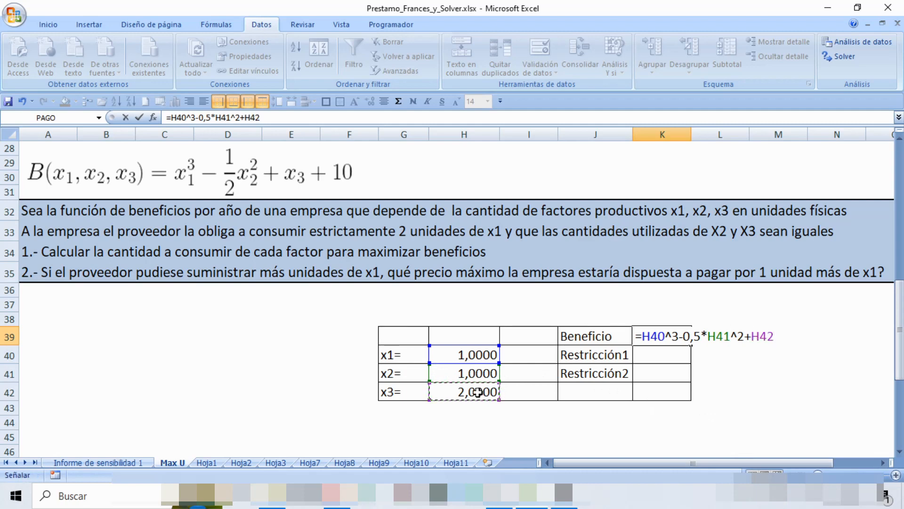
type("+10")
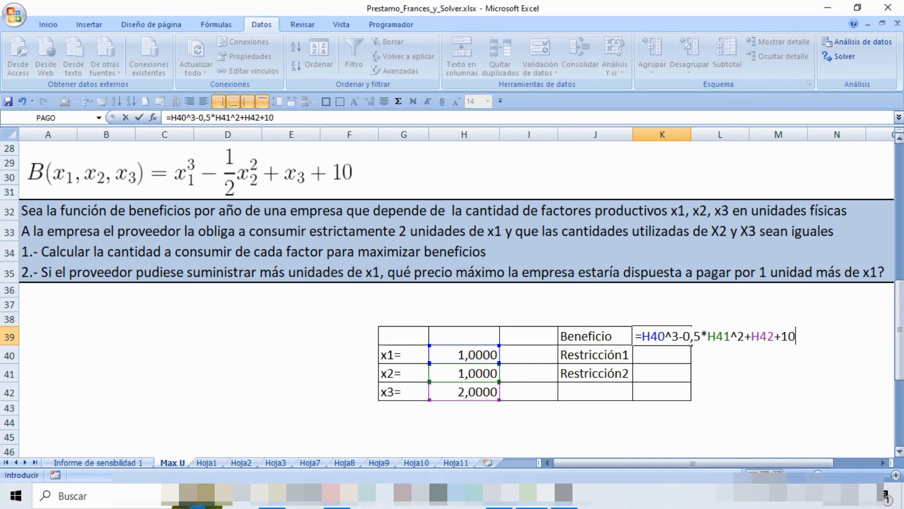
key("Return")
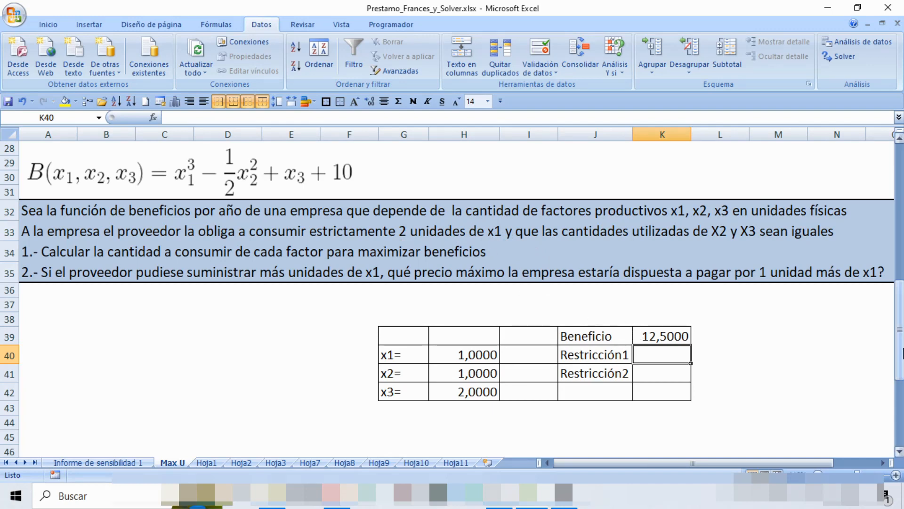
Enter the Restricción1 formula =H40-2 in cell K40
type("=")
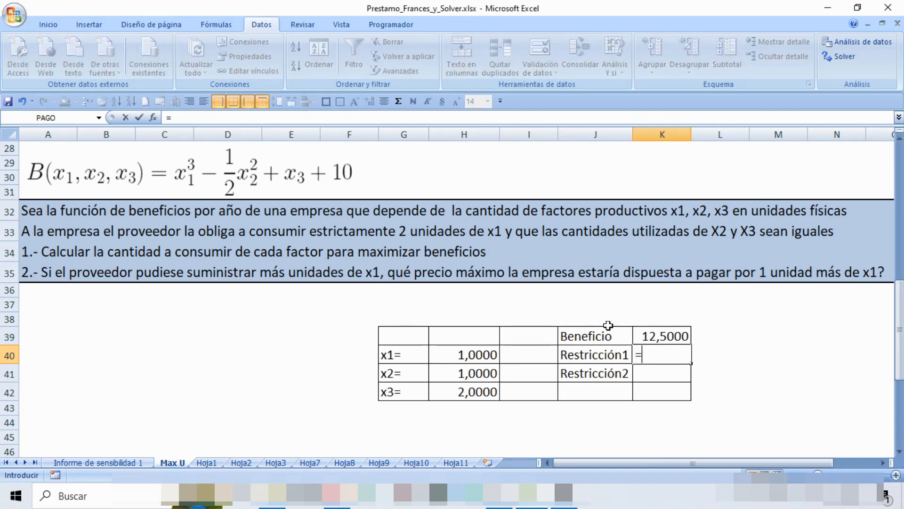
left_click(469, 357)
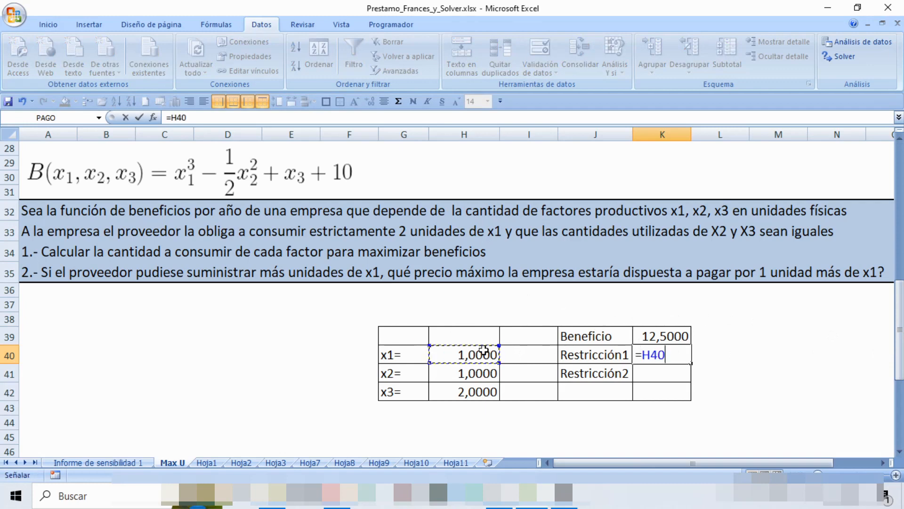
type("-2")
key("Return")
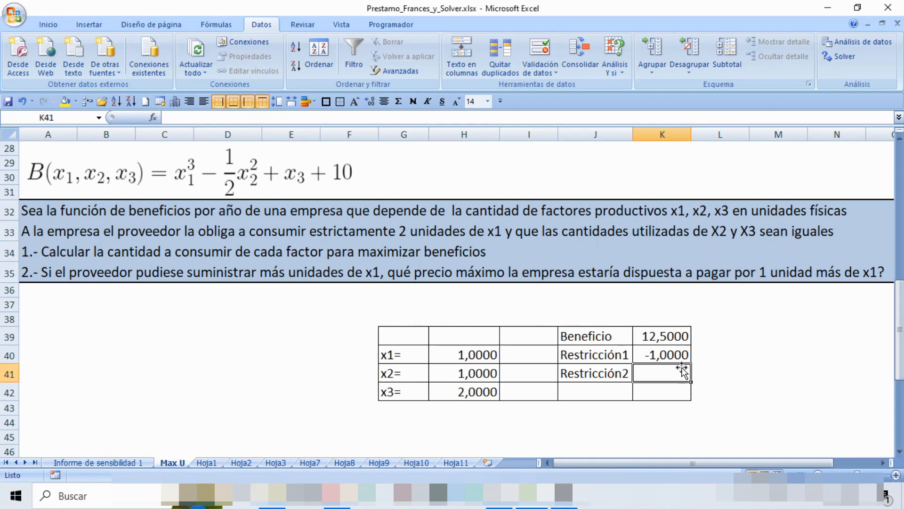
Enter the Restricción2 formula =H41-H42 in cell K41
type("=")
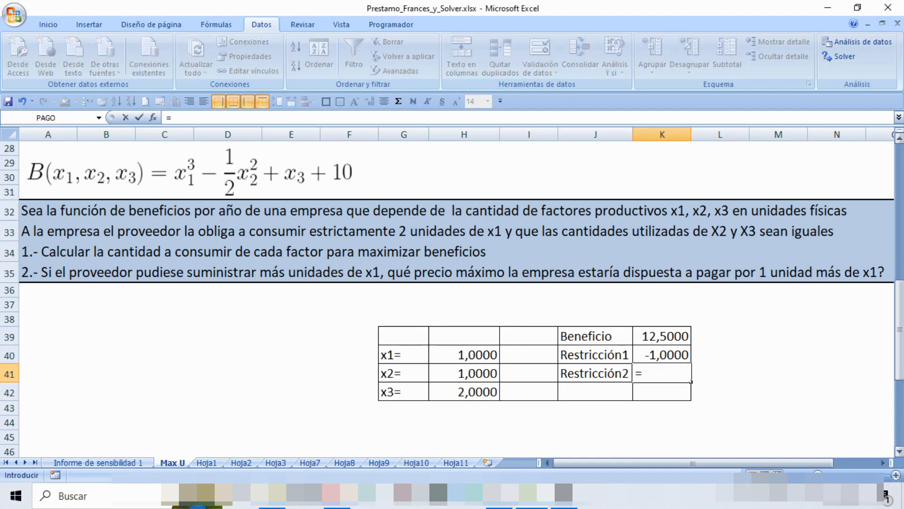
left_click(472, 376)
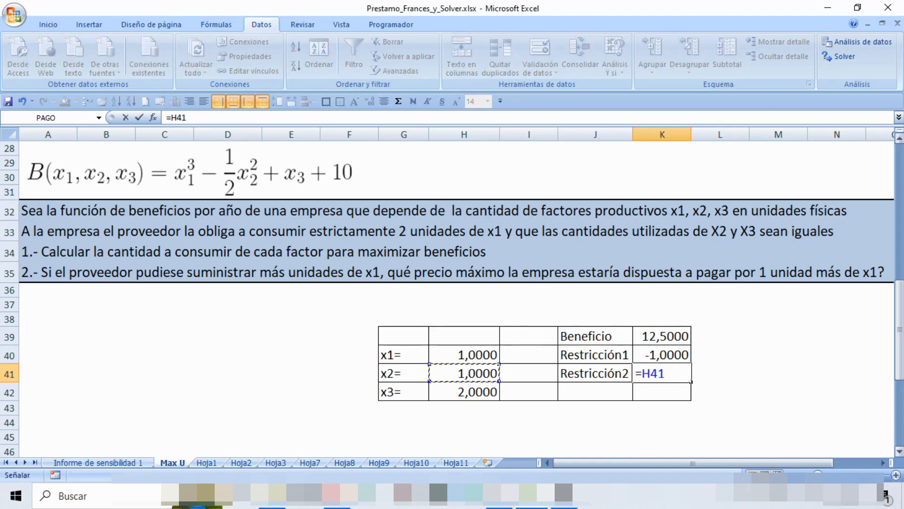
type("-")
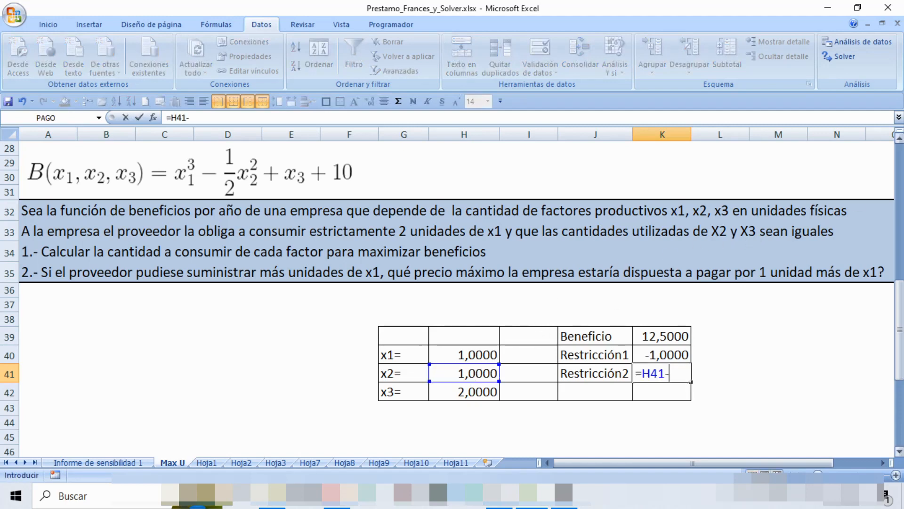
left_click(475, 392)
key("Return")
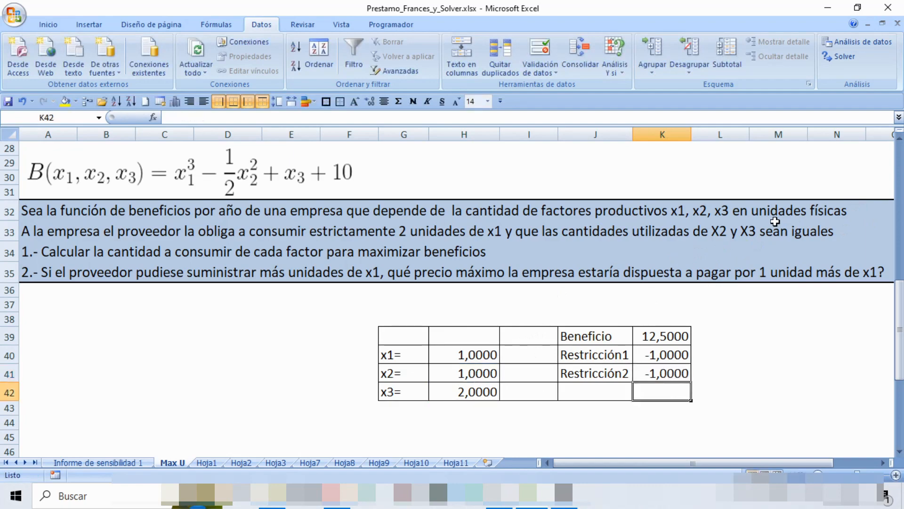
Set up Solver to maximise target cell K39 by changing cells H40:H42
left_click(844, 56)
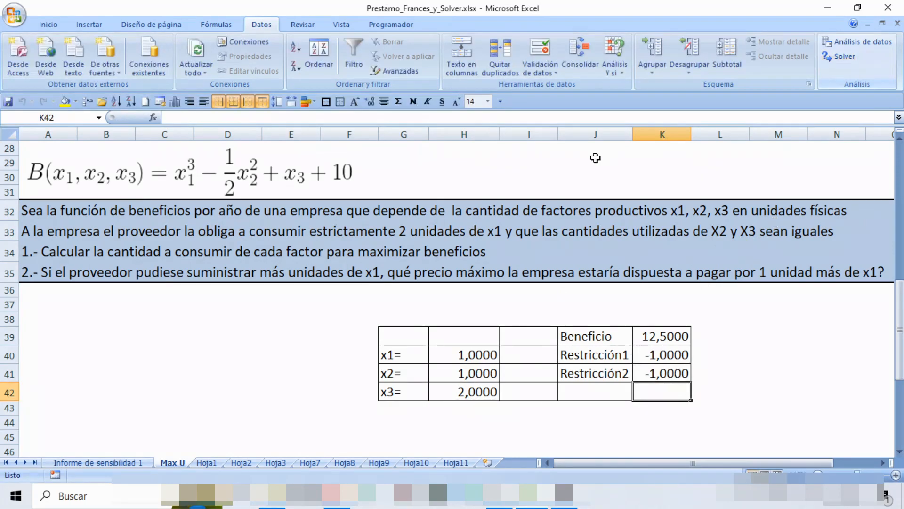
left_click(844, 56)
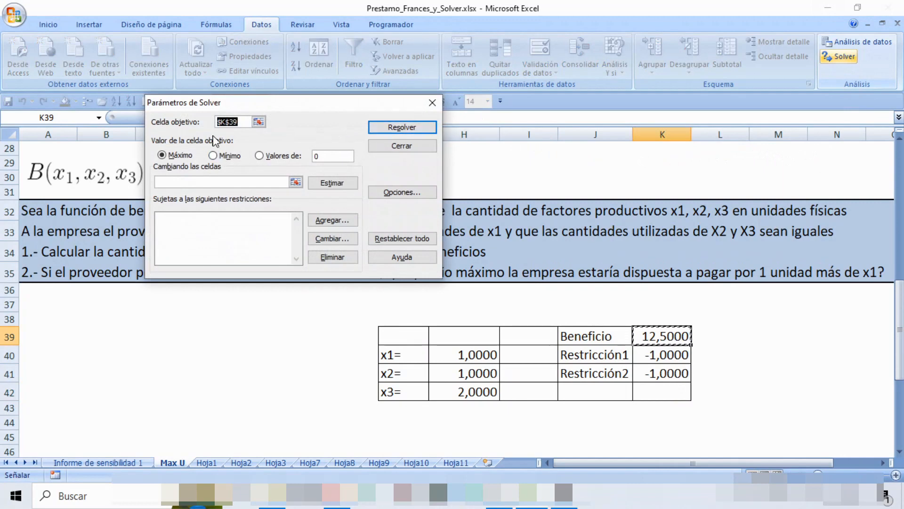
left_click(655, 336)
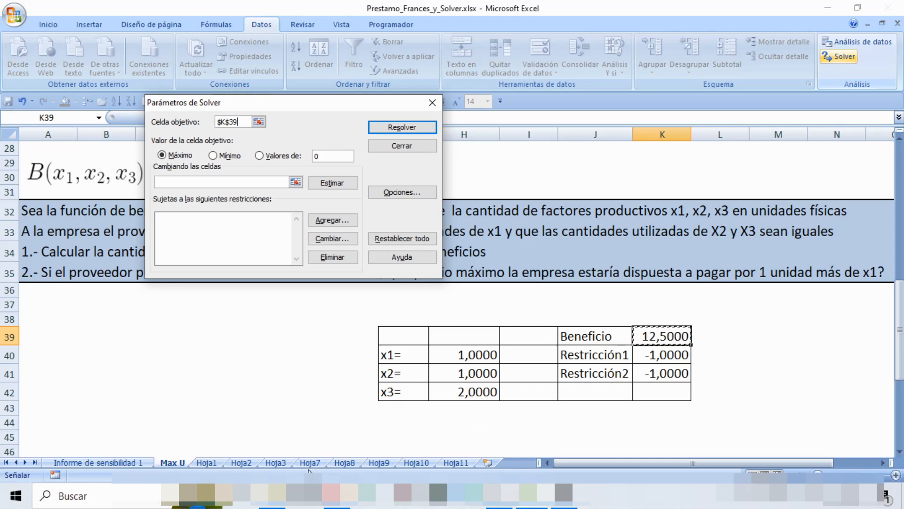
left_click(213, 156)
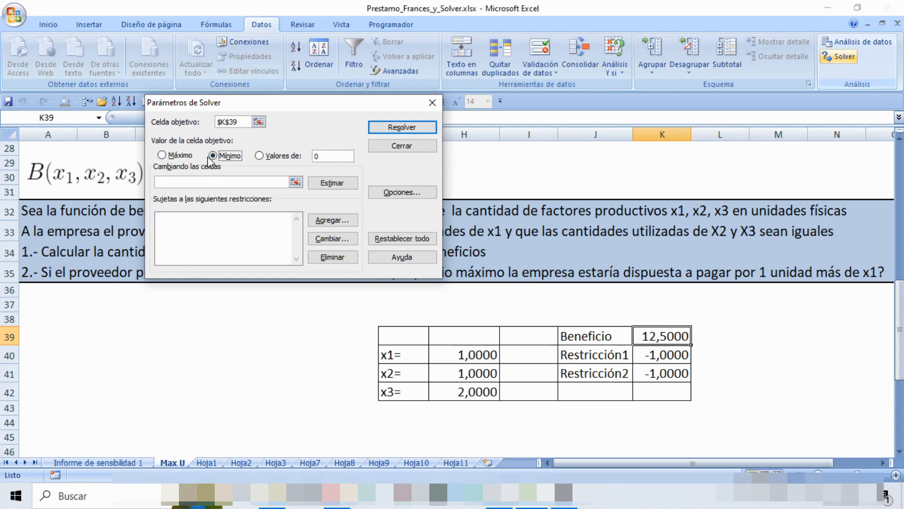
left_click(162, 156)
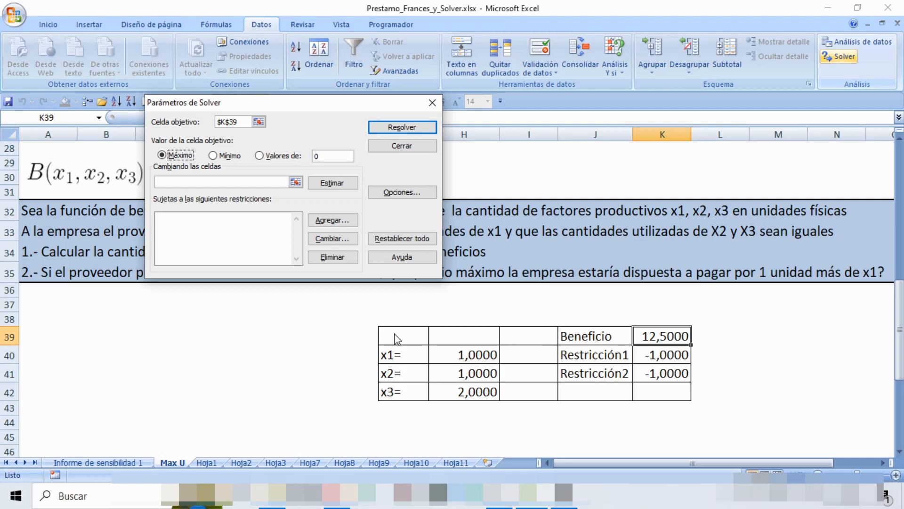
left_click(296, 182)
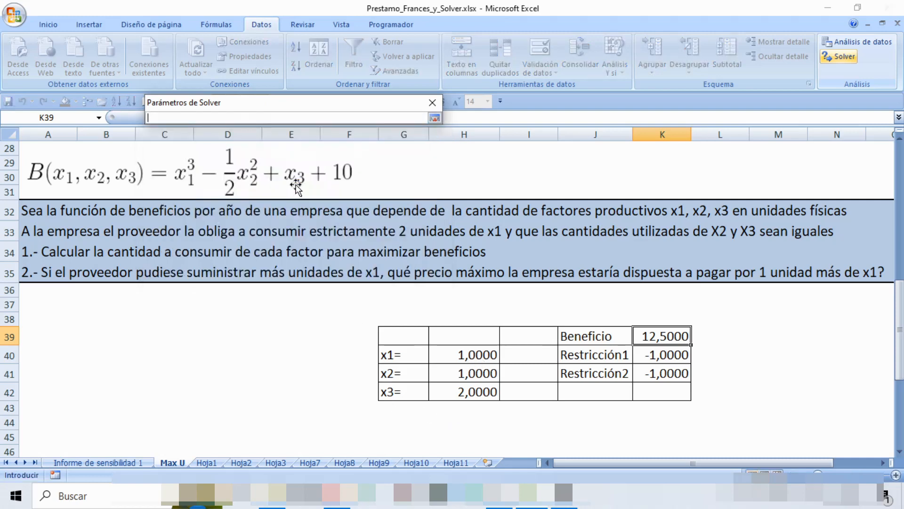
left_click_drag(471, 354, 471, 392)
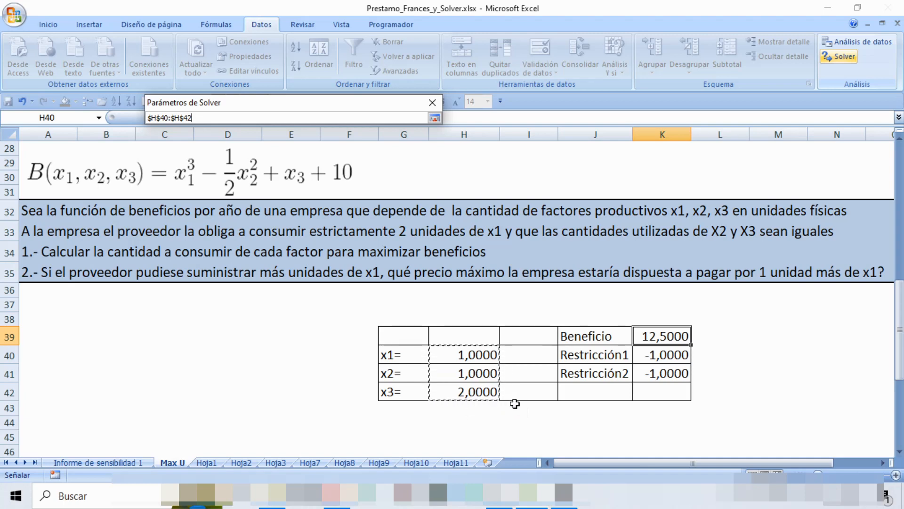
key("Return")
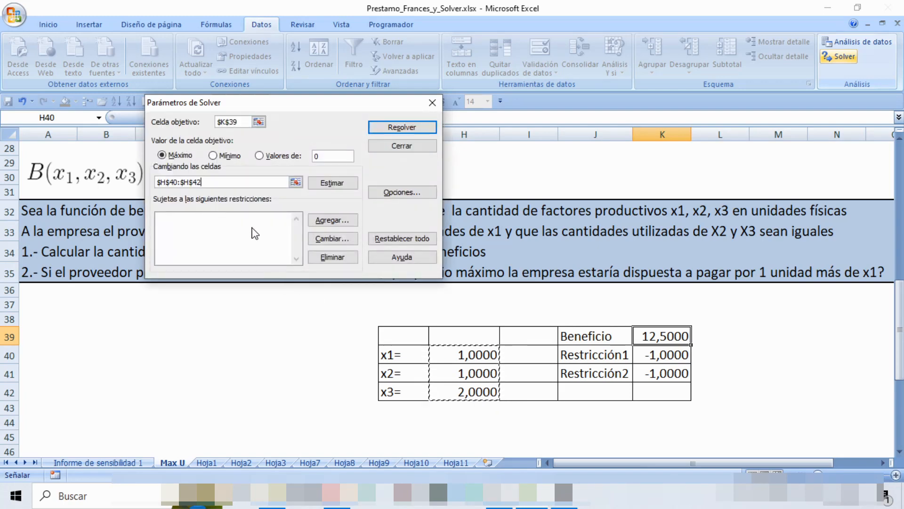
Add the Solver constraint that the Restricción1 cell K40 equals 0
left_click(342, 220)
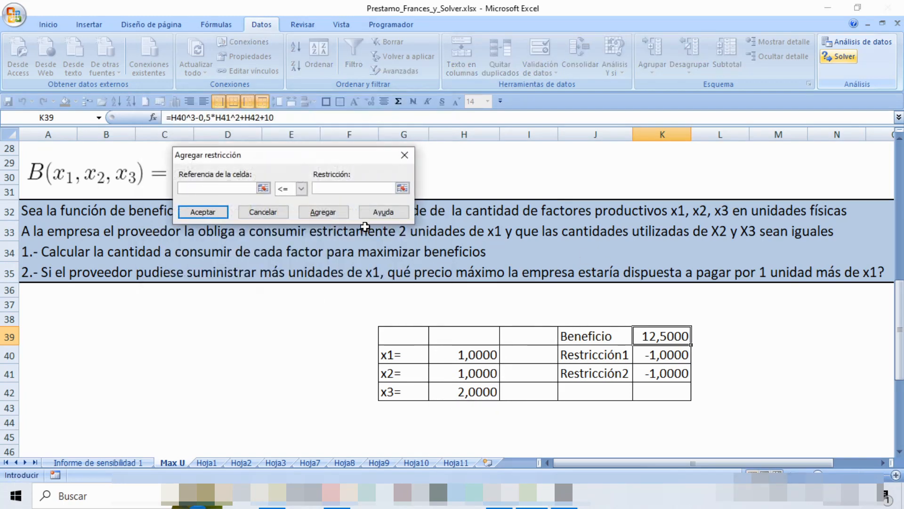
left_click(671, 354)
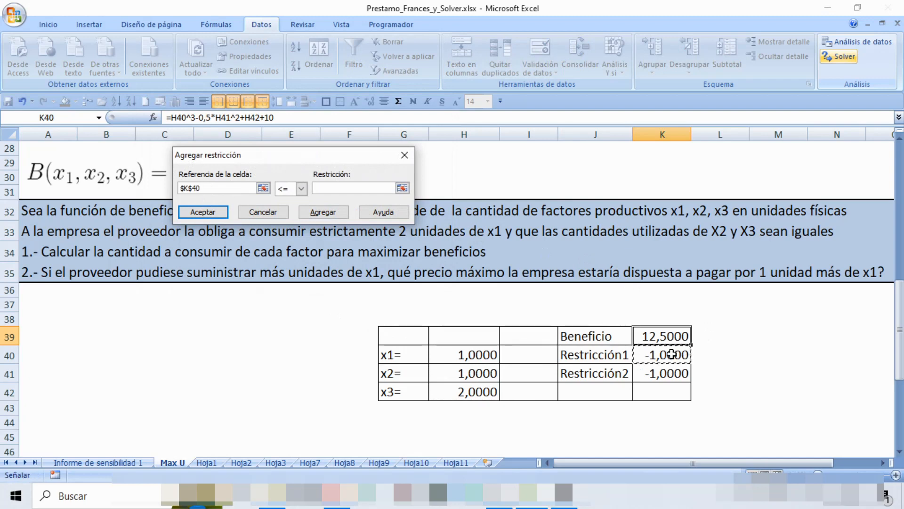
left_click(301, 188)
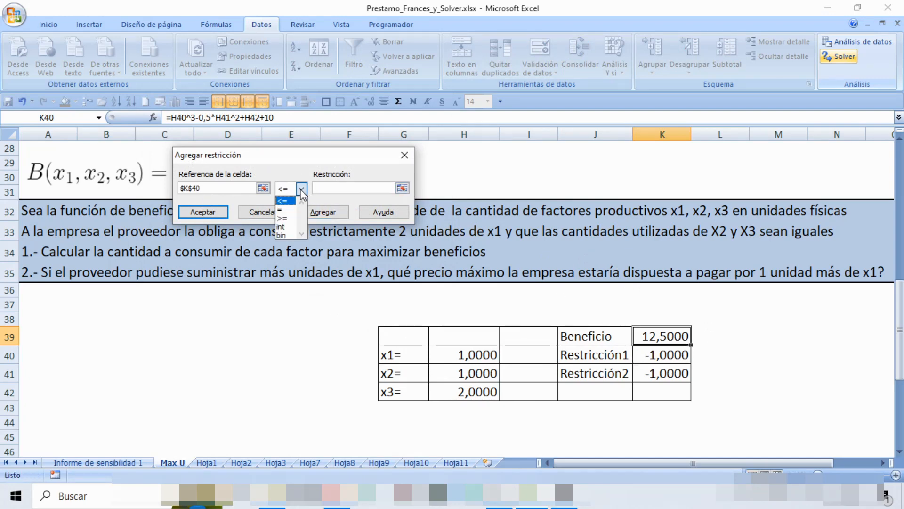
left_click(283, 209)
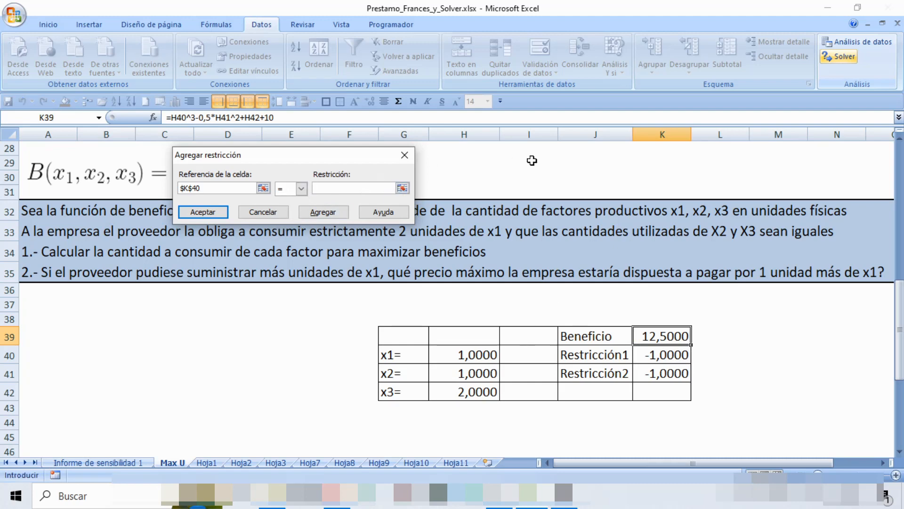
type("0")
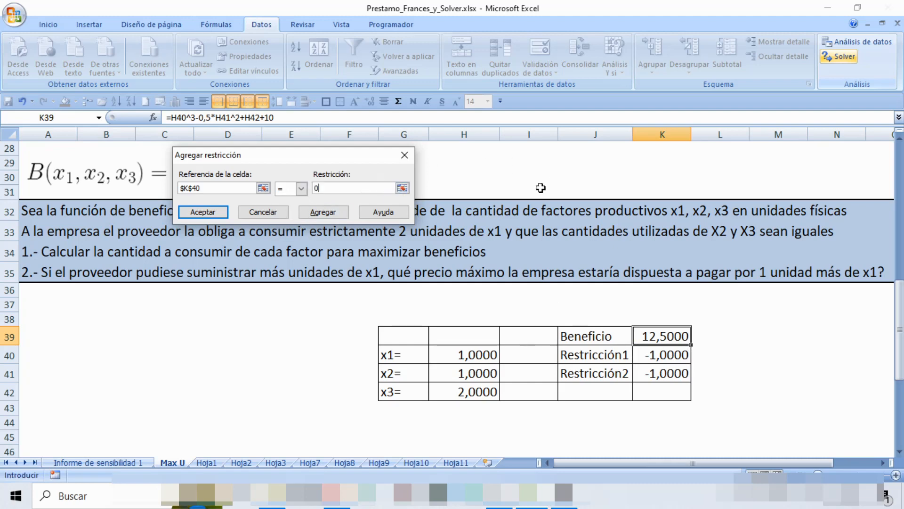
left_click(219, 213)
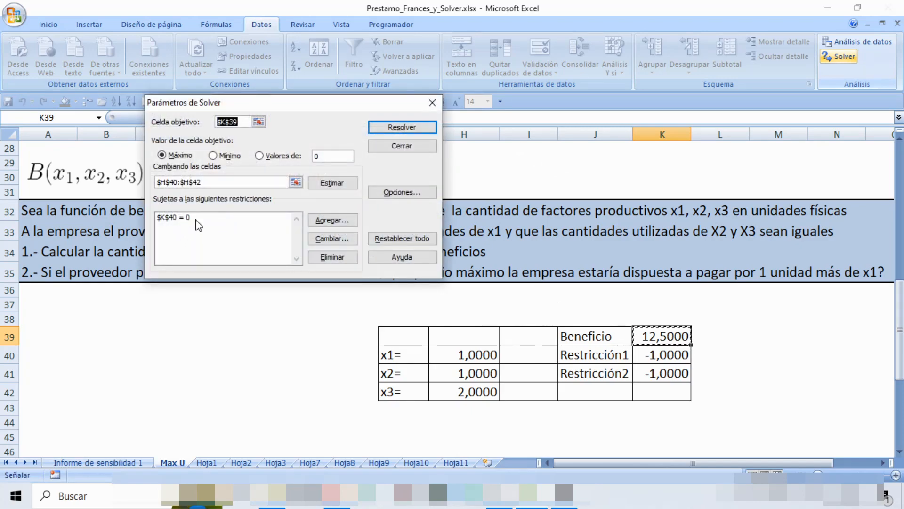
Add a second Solver constraint requiring the Restricción2 cell K41 to equal 0
left_click(333, 220)
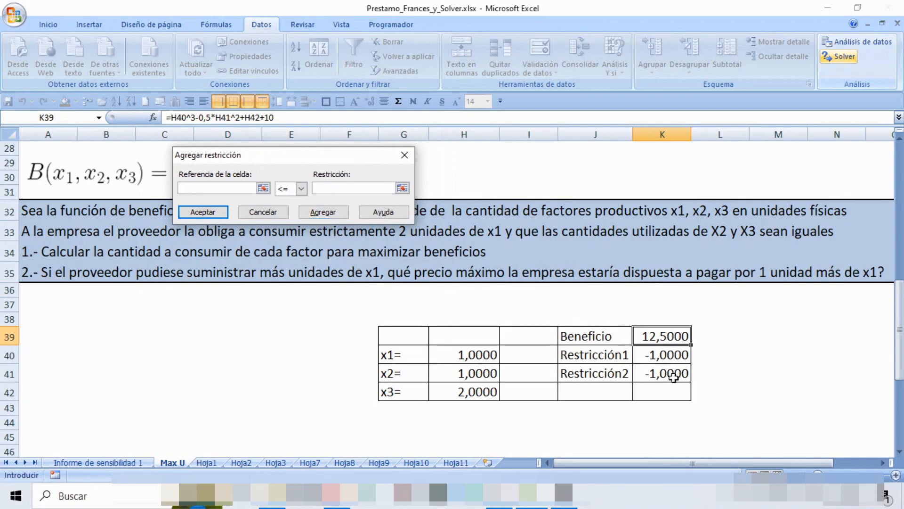
left_click(674, 377)
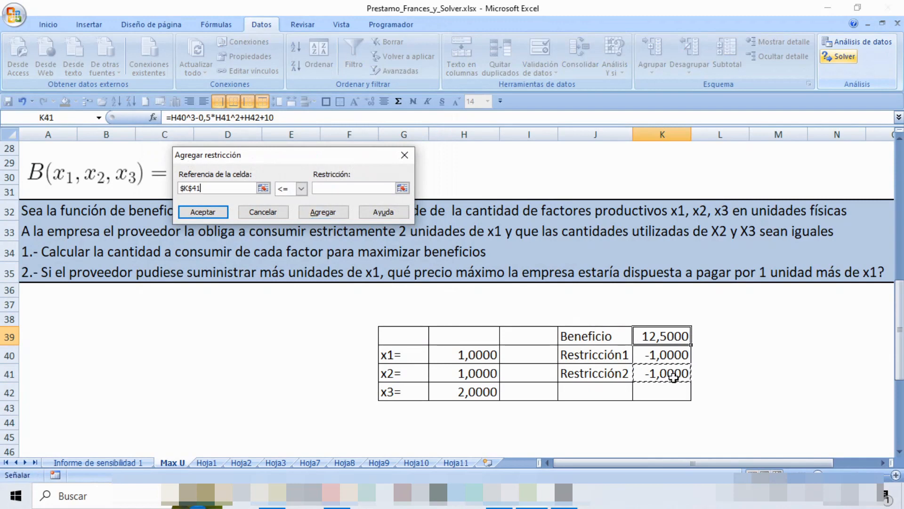
left_click(301, 188)
left_click(288, 205)
left_click(339, 189)
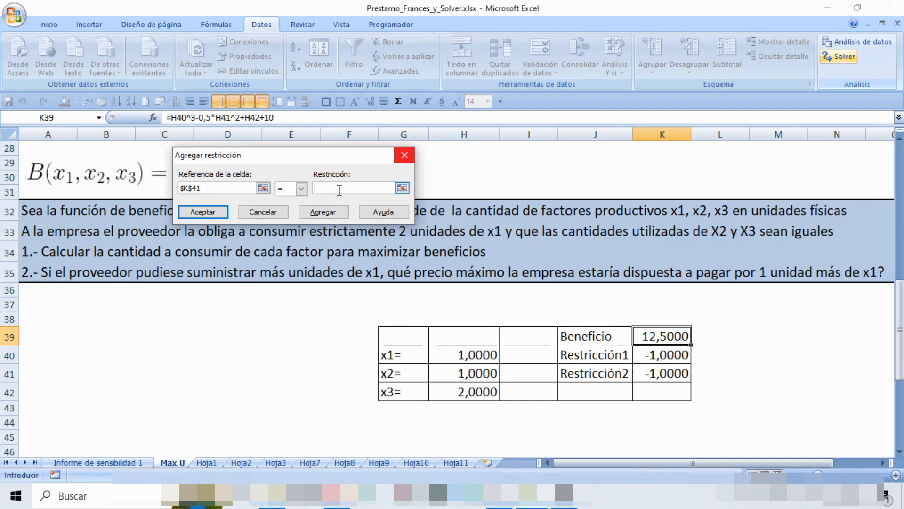
type("0")
left_click(218, 213)
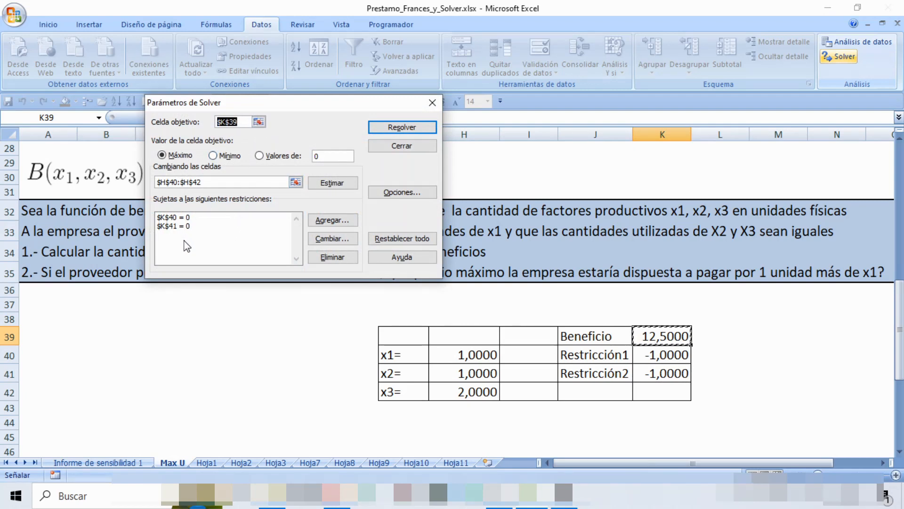
Solve the profit maximisation, keep the Solver solution and check the constraint cells K40 and K41
left_click(402, 128)
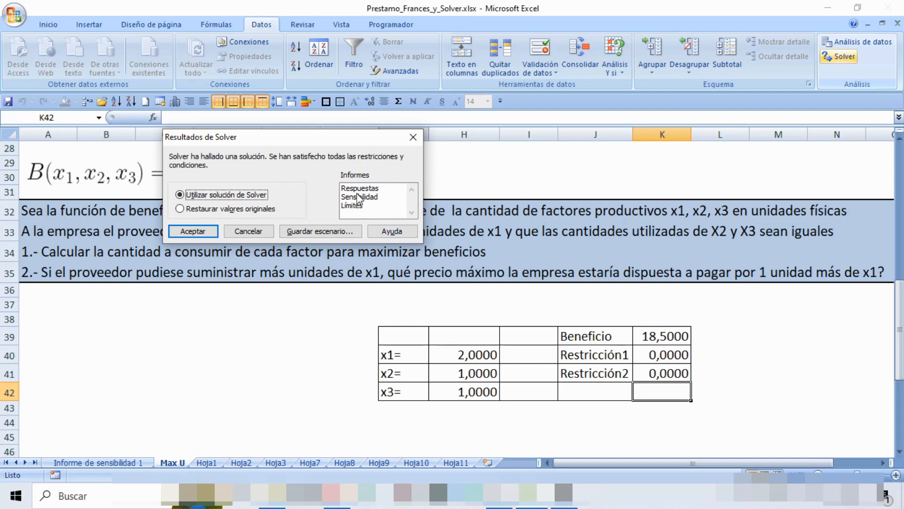
left_click(196, 230)
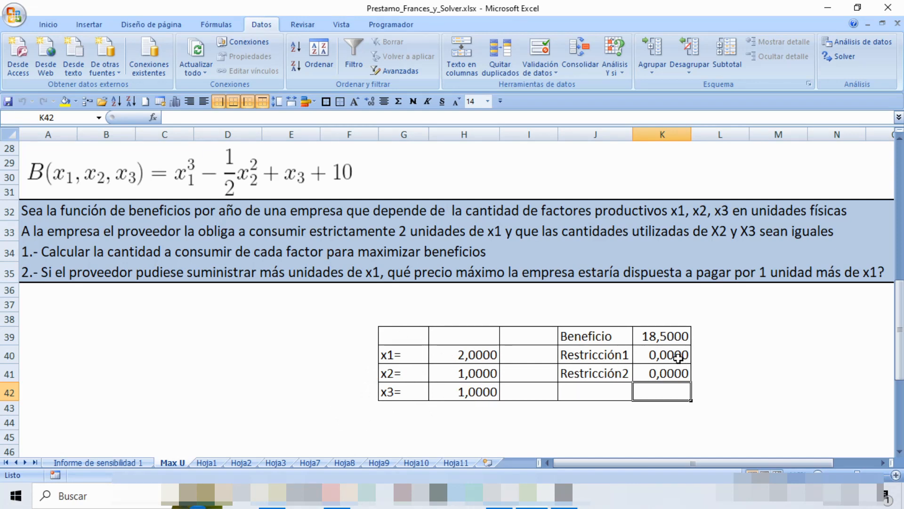
left_click_drag(677, 359, 670, 373)
left_click(670, 370)
left_click(669, 356)
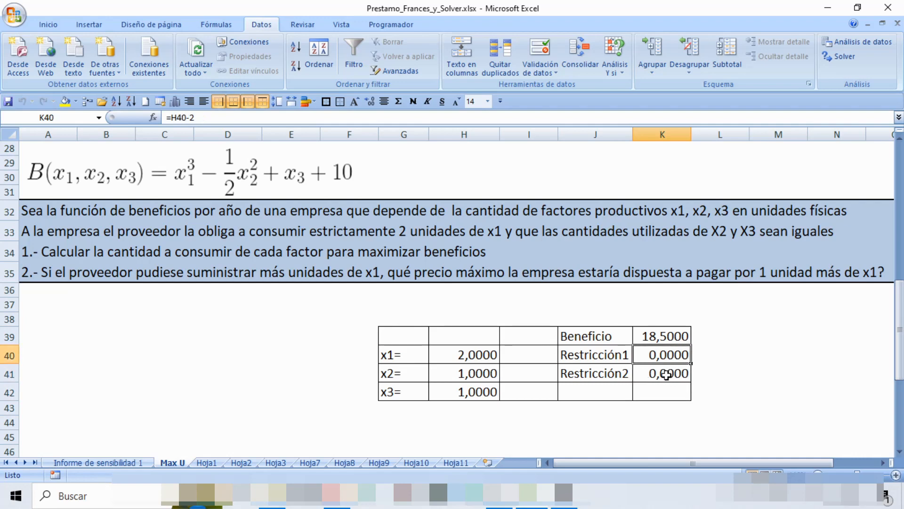
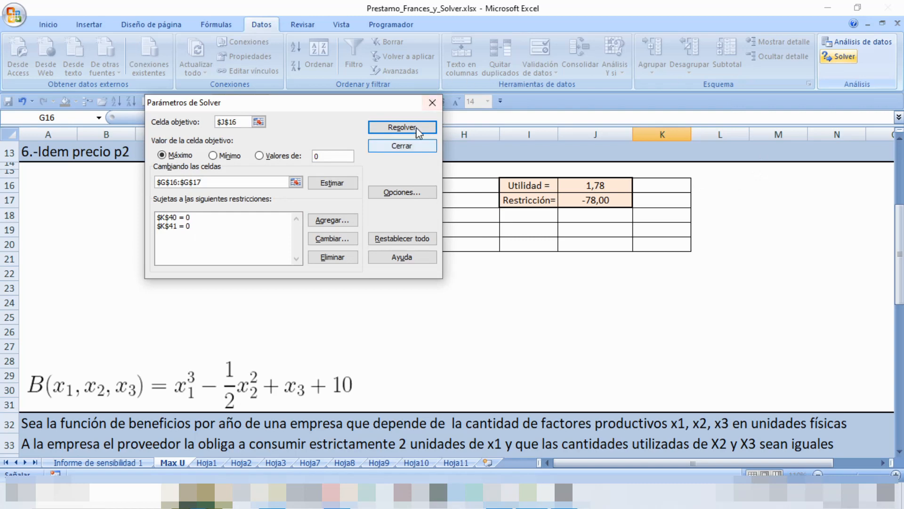
Delete the old constraints on K41 and K40 from the Solver model for the utility cell J16
left_click(189, 218)
left_click(189, 226)
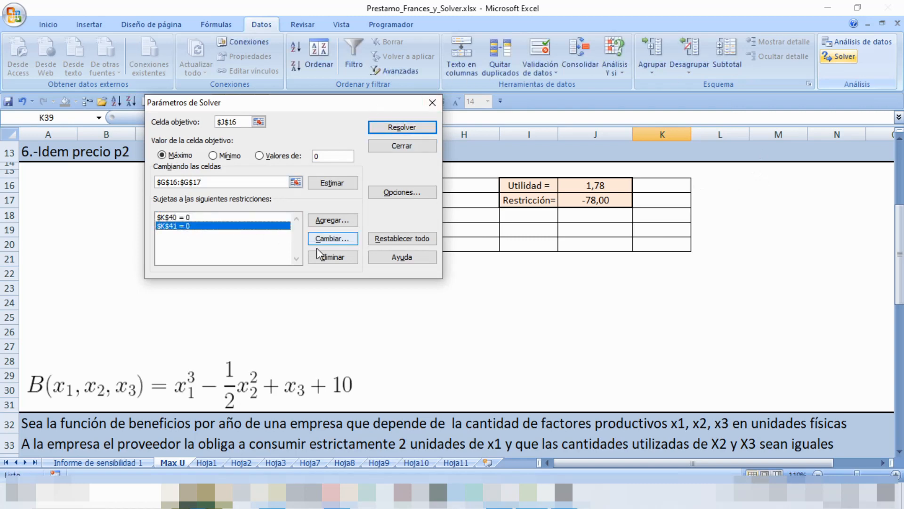
left_click(330, 256)
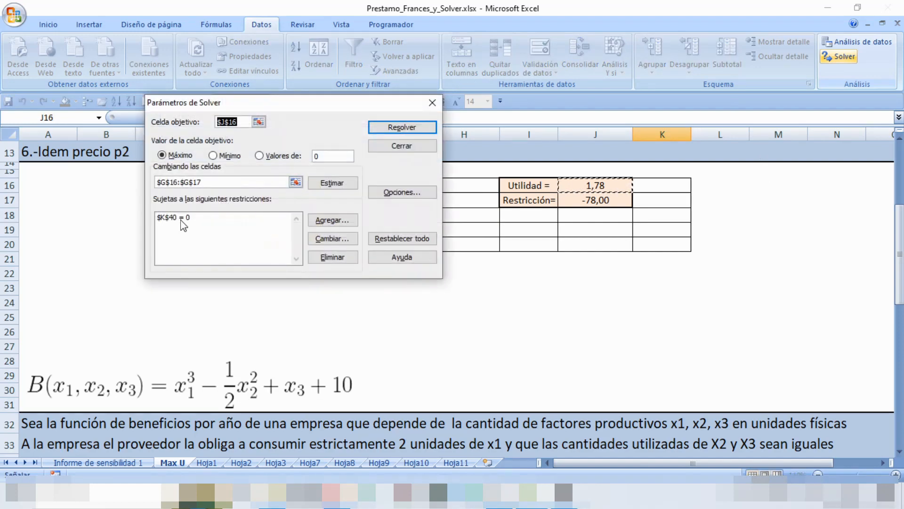
left_click(181, 220)
left_click(336, 256)
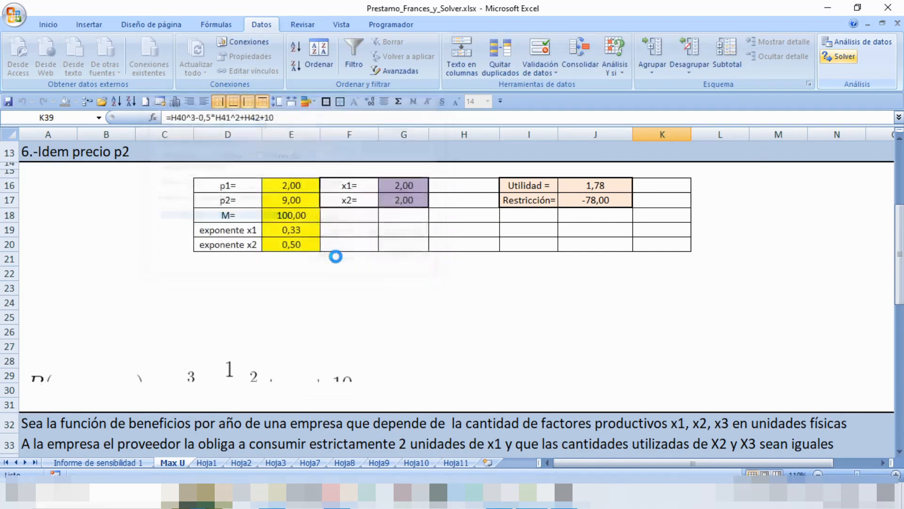
Add the Solver constraint that the budget restriction cell J17 equals 0
left_click(330, 219)
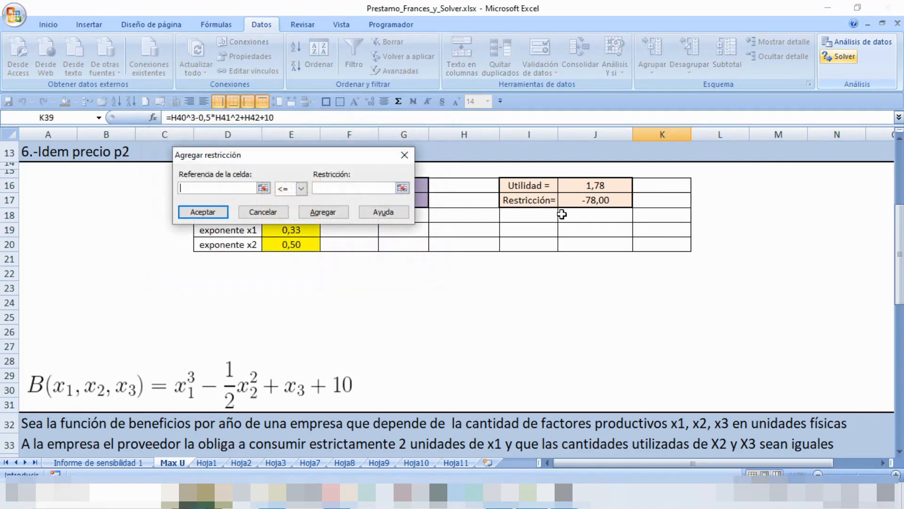
left_click(264, 188)
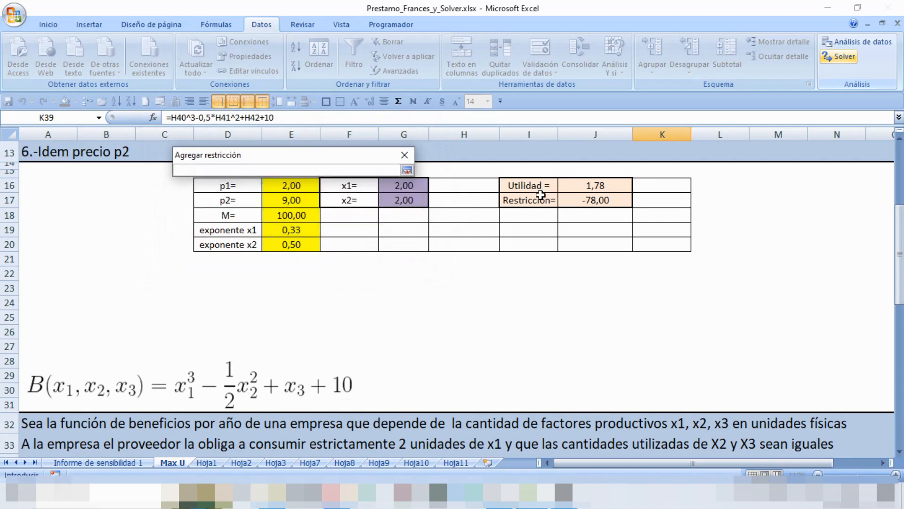
left_click(593, 206)
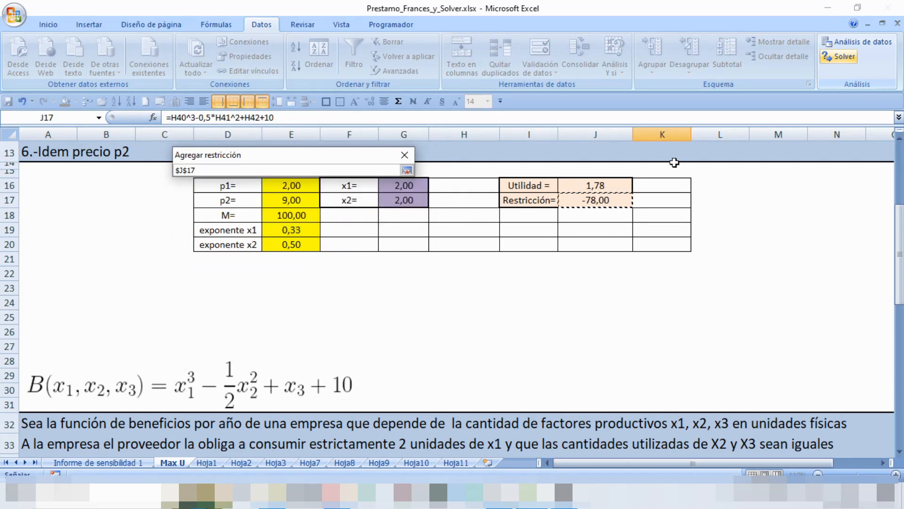
key("Return")
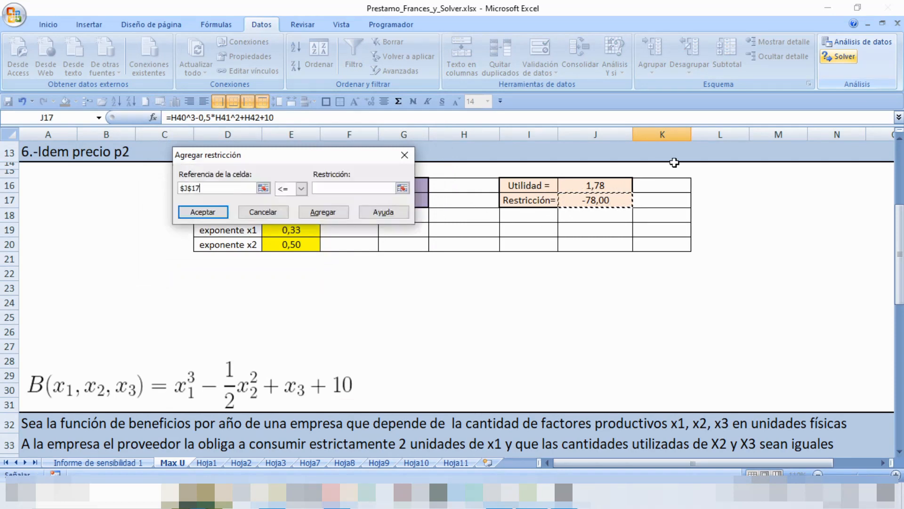
left_click(302, 188)
left_click(282, 202)
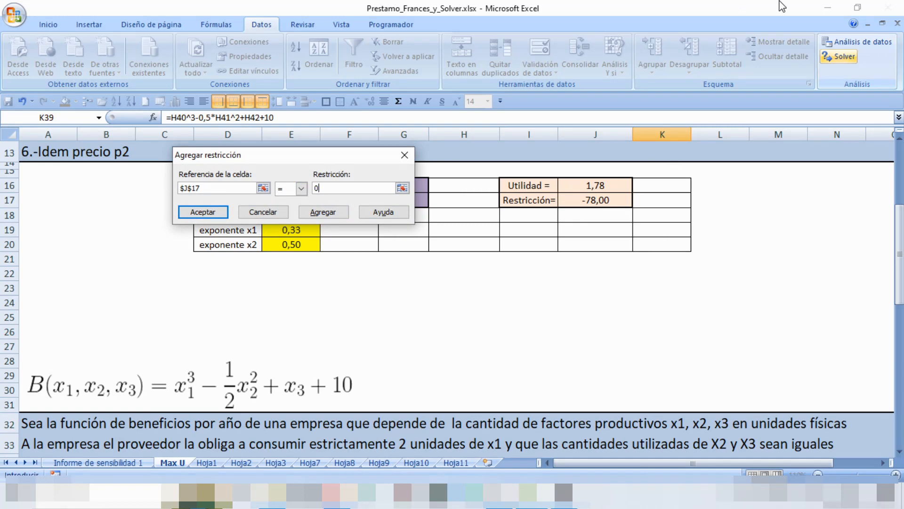
key("Return")
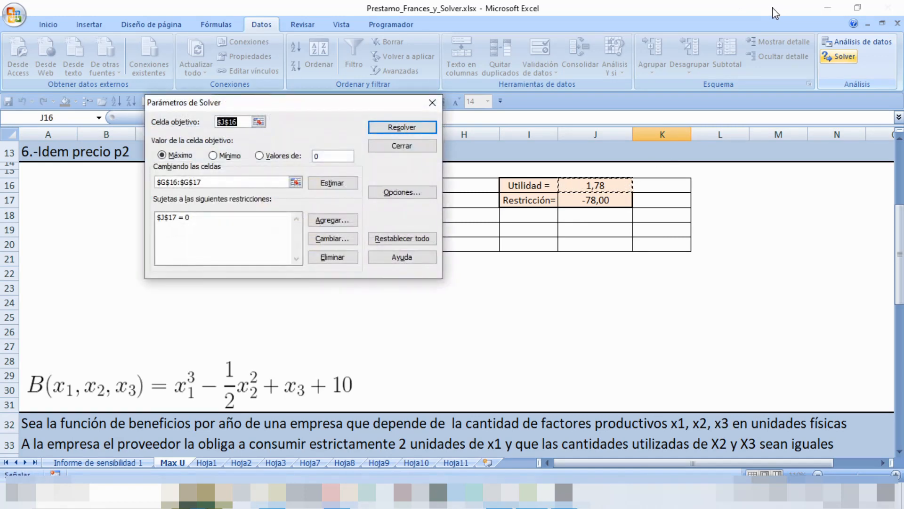
Solve for the maximum of utility cell J16, keeping the Solver solution and generating a Sensibilidad report
left_click_drag(360, 107, 296, 167)
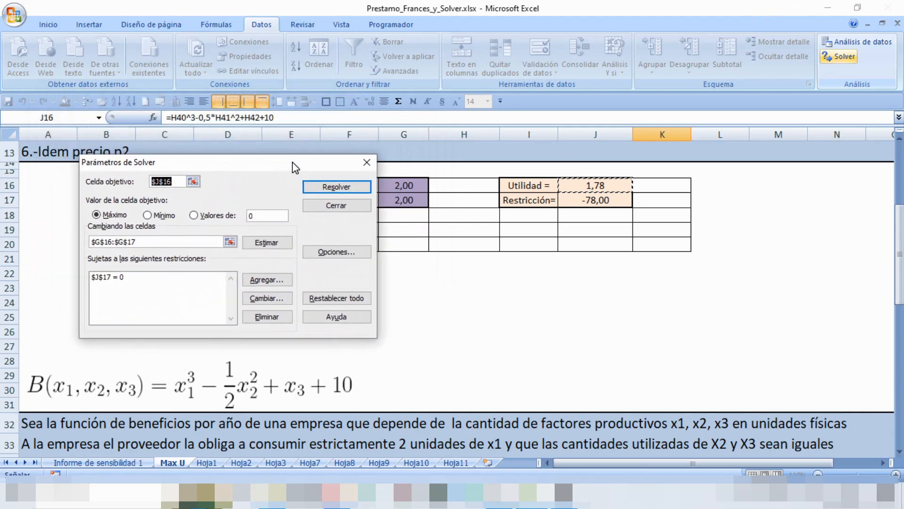
left_click(157, 215)
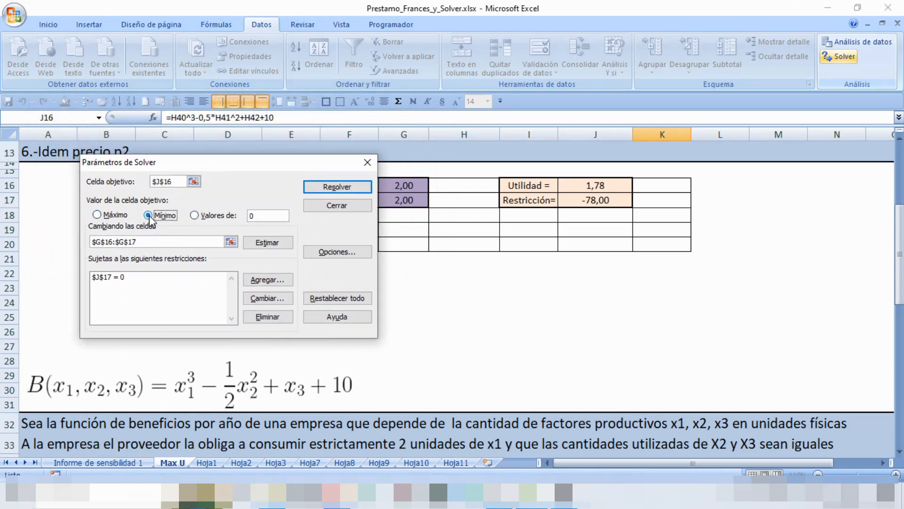
left_click(98, 215)
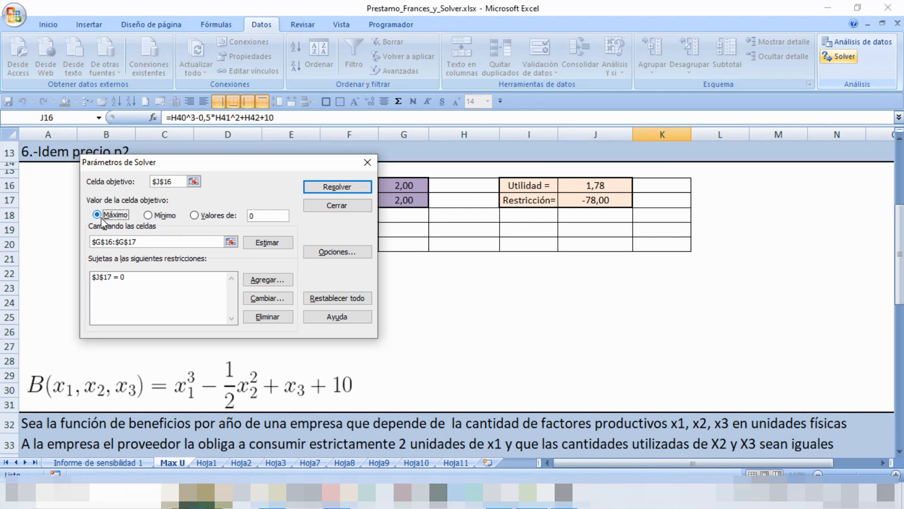
left_click(342, 193)
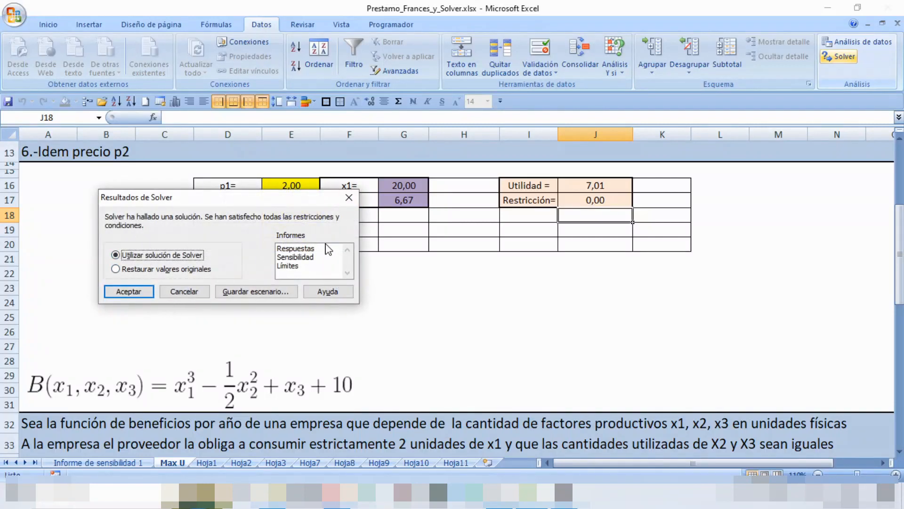
left_click(296, 257)
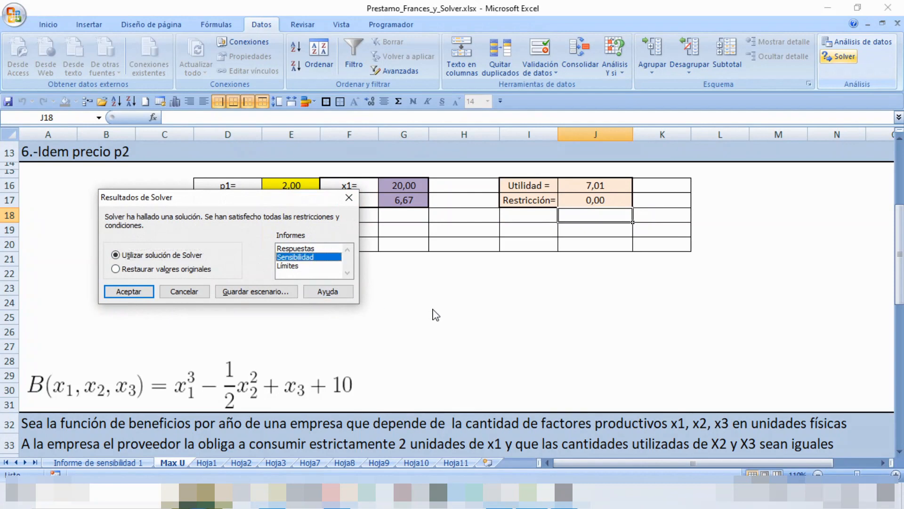
left_click(133, 296)
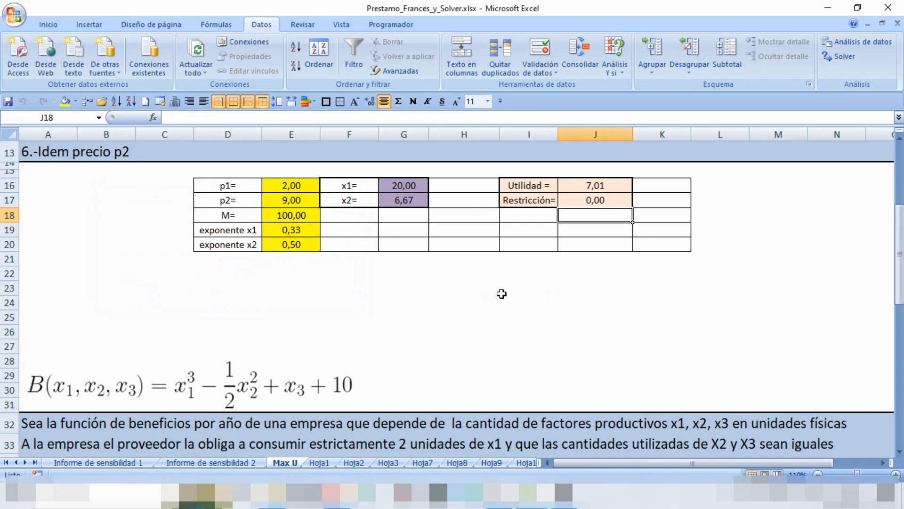
Inspect the solved quantities in G16:G17 and the Utilidad and Restricción cells, and reopen the Solver parameters to review the model
scroll(504, 296, "up", 2)
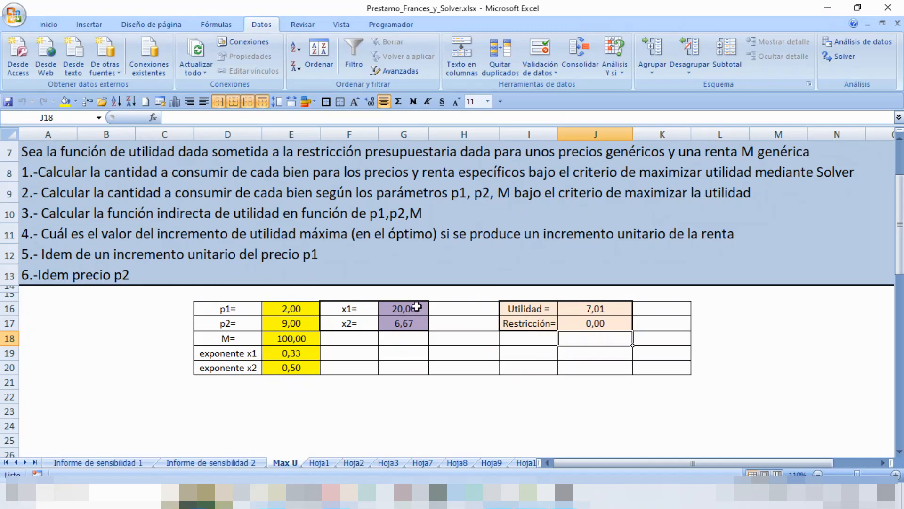
left_click_drag(415, 309, 415, 326)
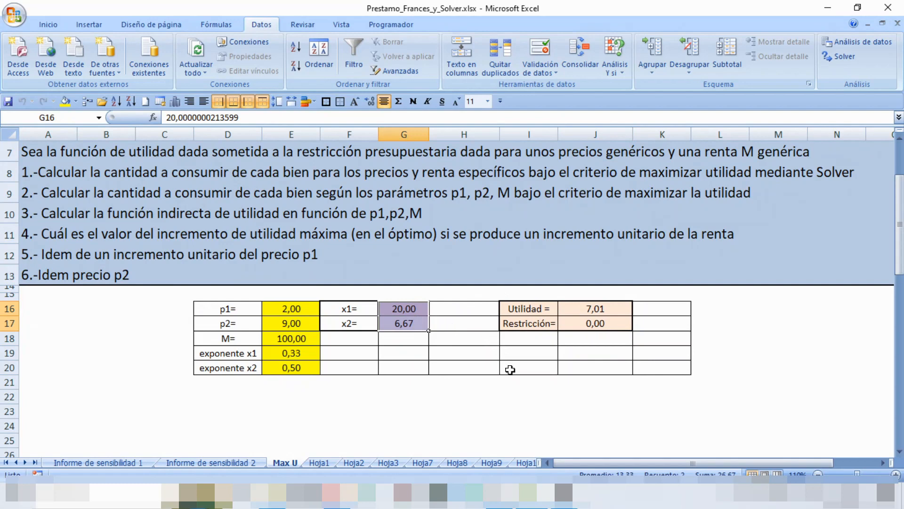
left_click(609, 308)
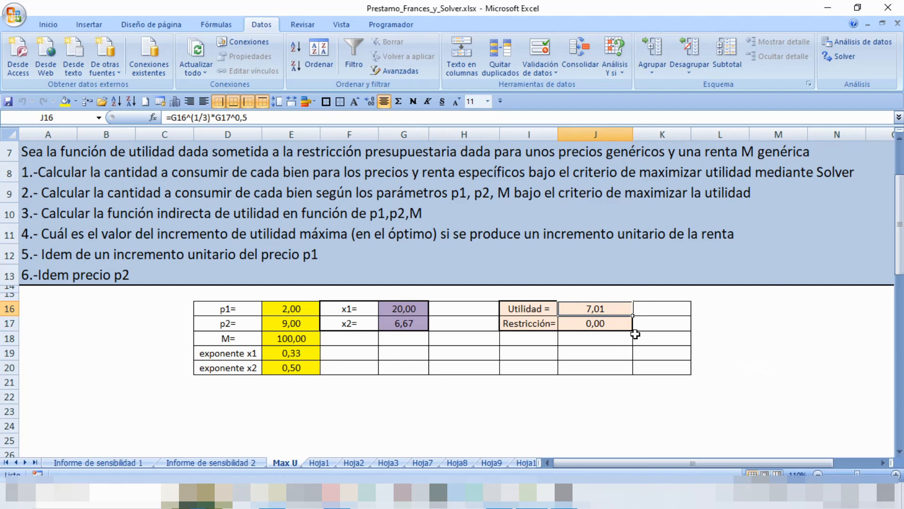
left_click(615, 326)
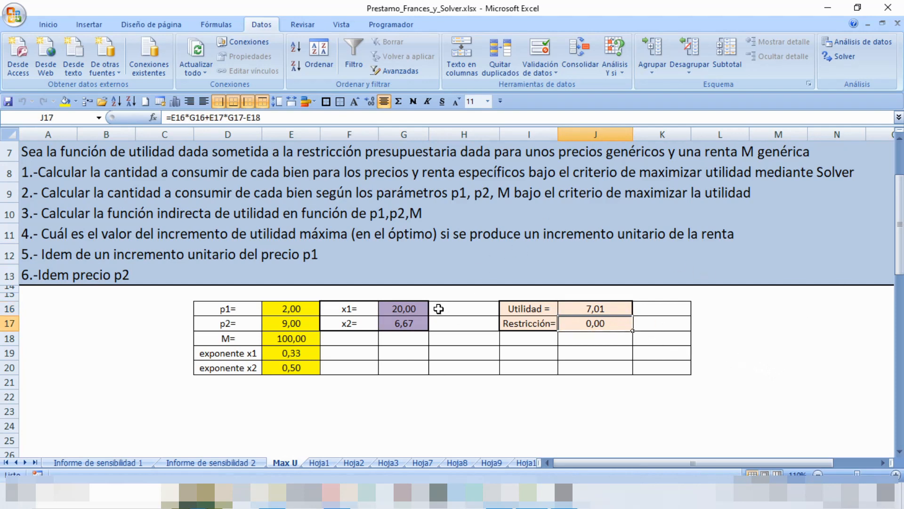
left_click(416, 323)
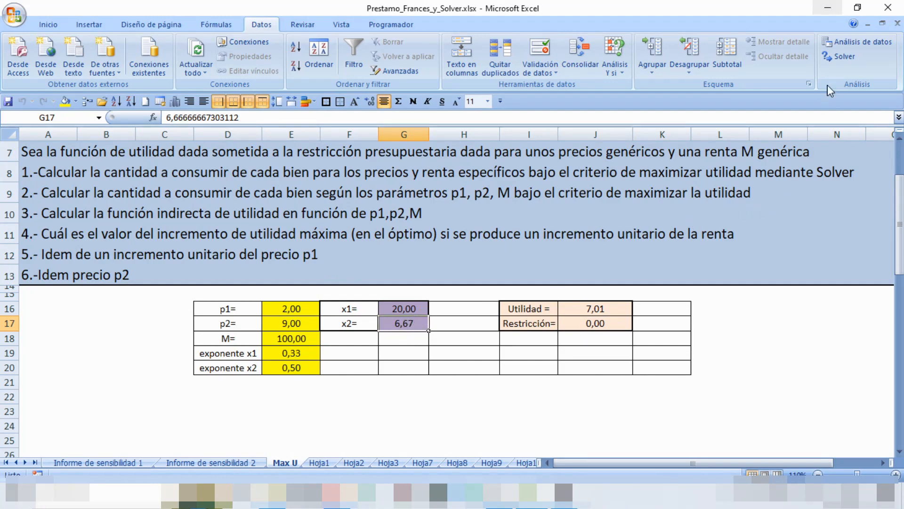
left_click(844, 56)
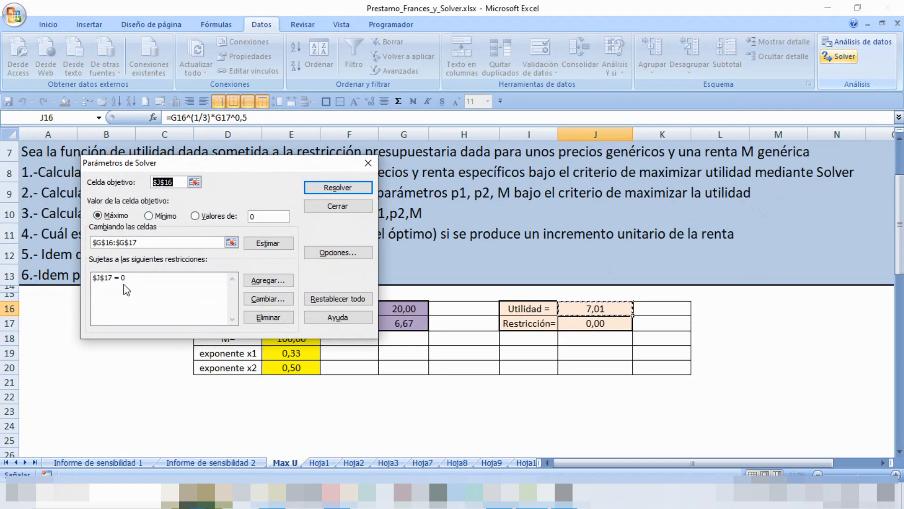
Review the precision in the Solver options and set the search method to Newton
left_click(330, 253)
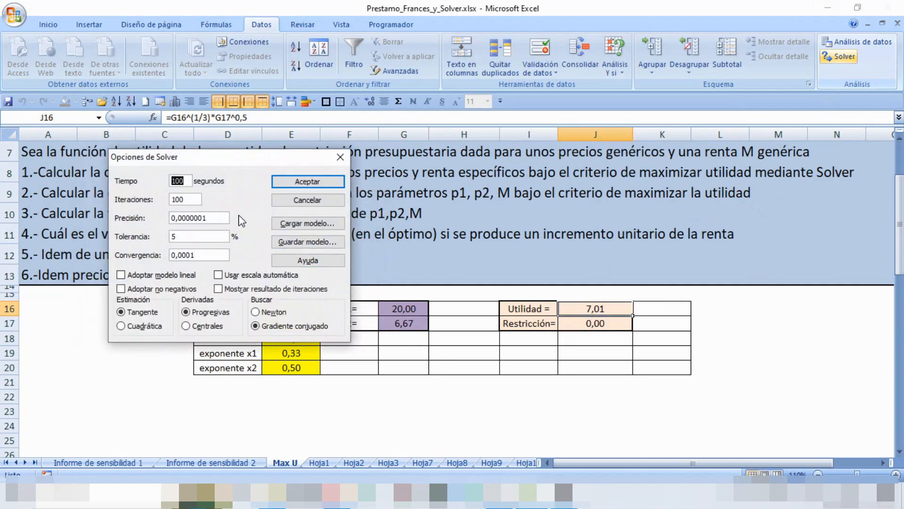
left_click(199, 217)
left_click(258, 313)
left_click(309, 182)
Solve the utility maximisation model, keeping the Solver solution and generating a Sensibilidad report
left_click(332, 189)
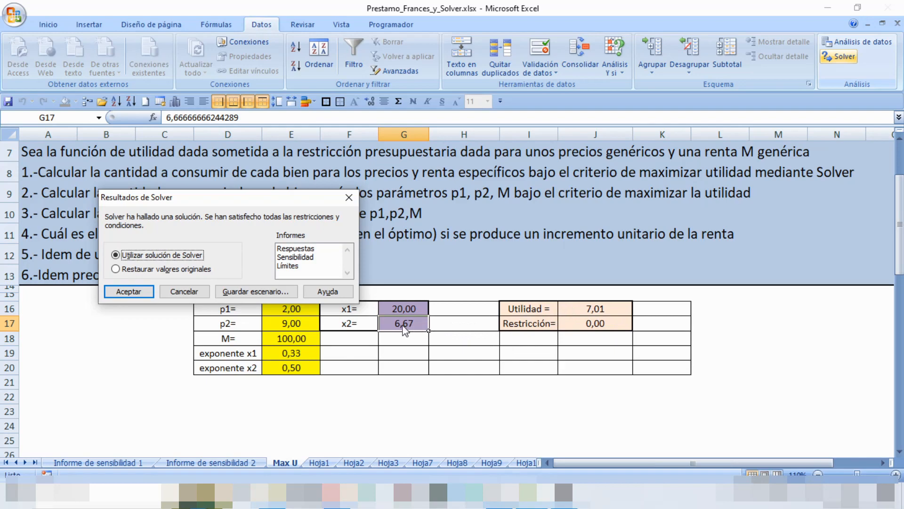
left_click(304, 260)
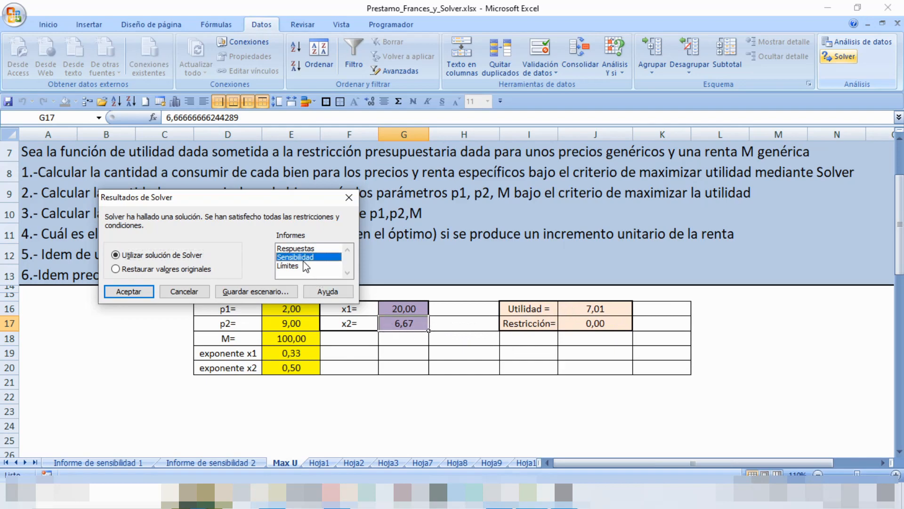
left_click(128, 292)
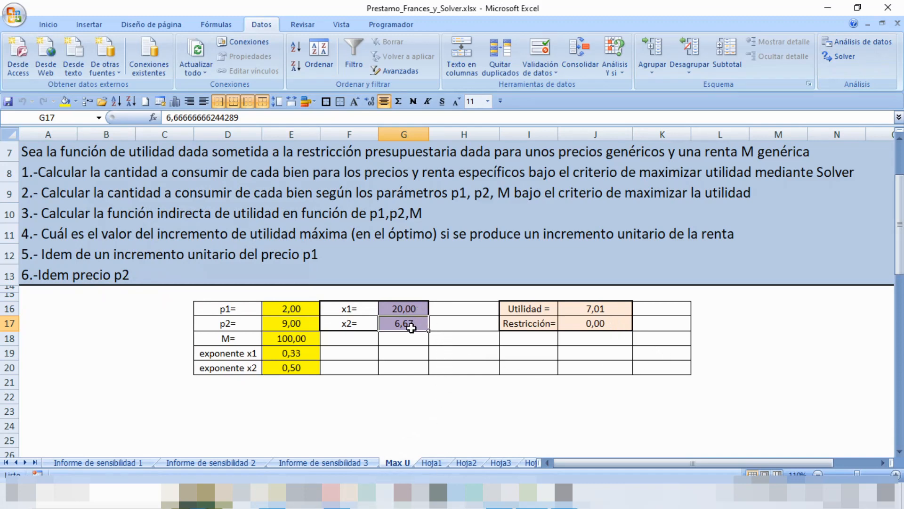
Format the utility cell J16 as a number with six decimal places
left_click(608, 310)
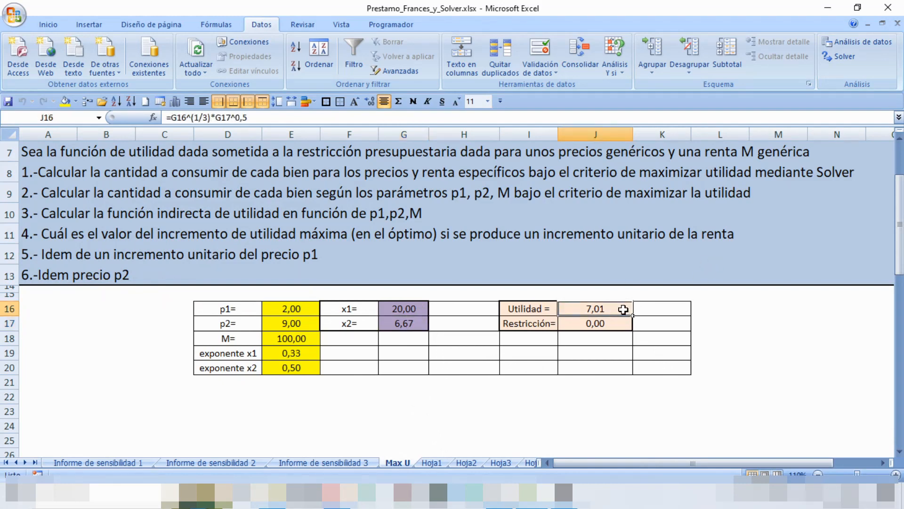
left_click(785, 309)
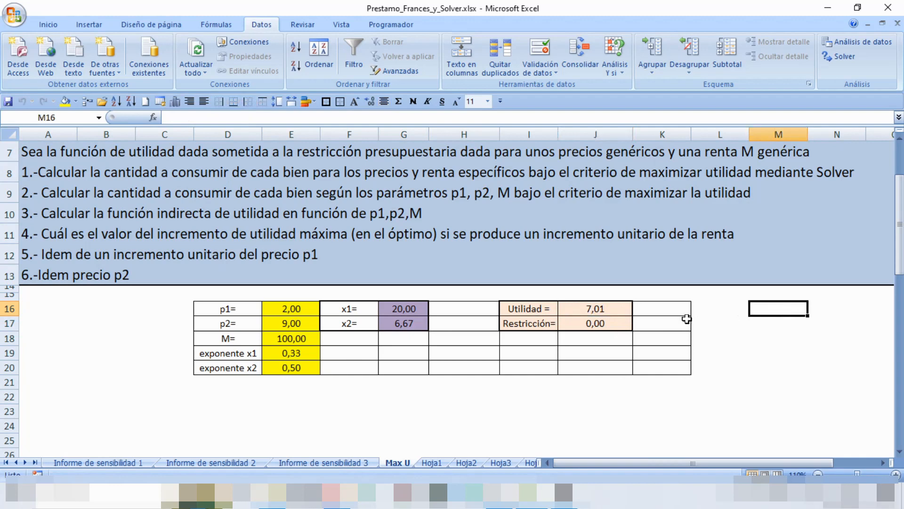
left_click(600, 313)
right_click(602, 315)
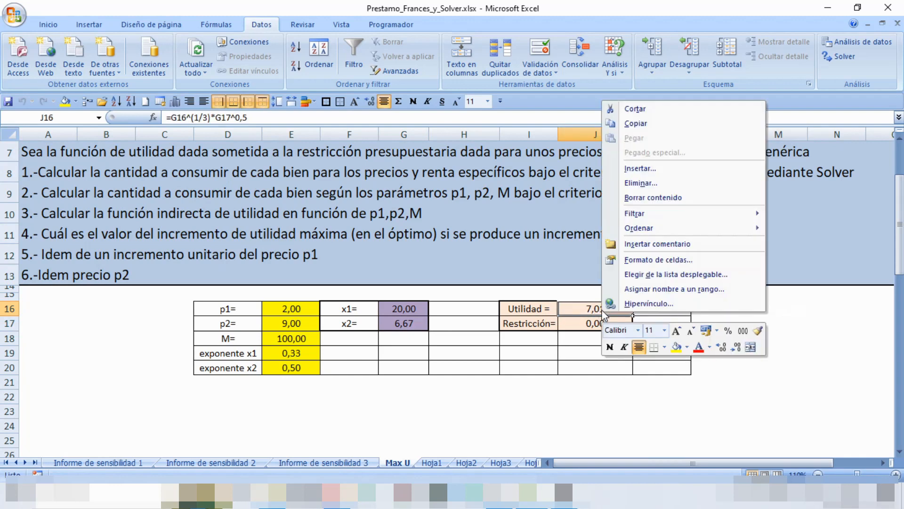
left_click(645, 262)
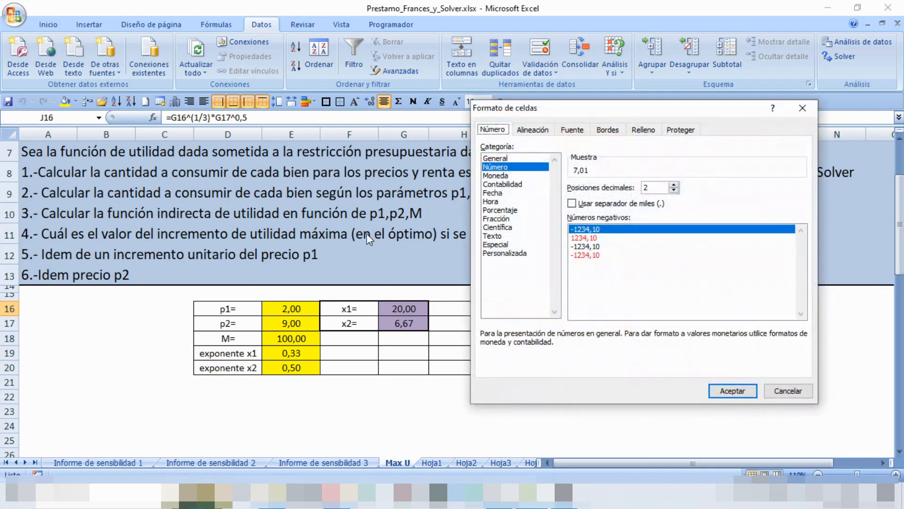
left_click(673, 184)
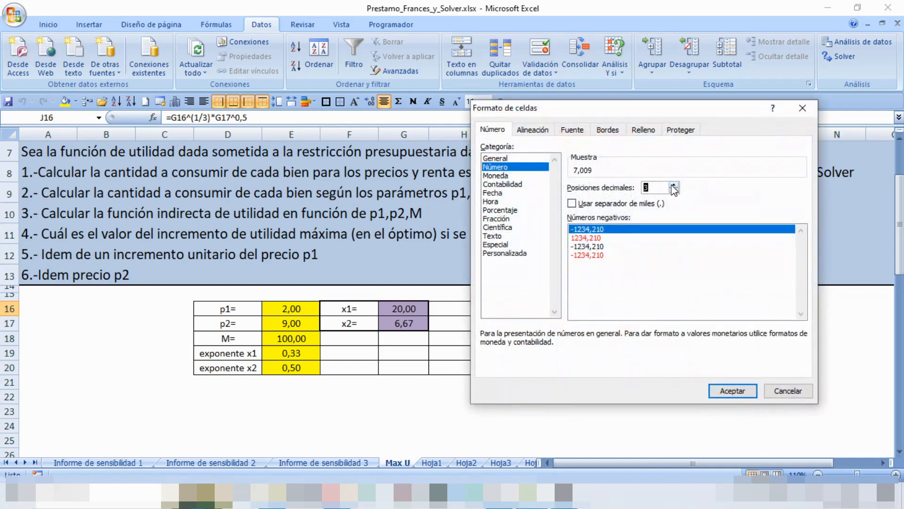
left_click(674, 185)
left_click(673, 185)
left_click(673, 185)
left_click(733, 391)
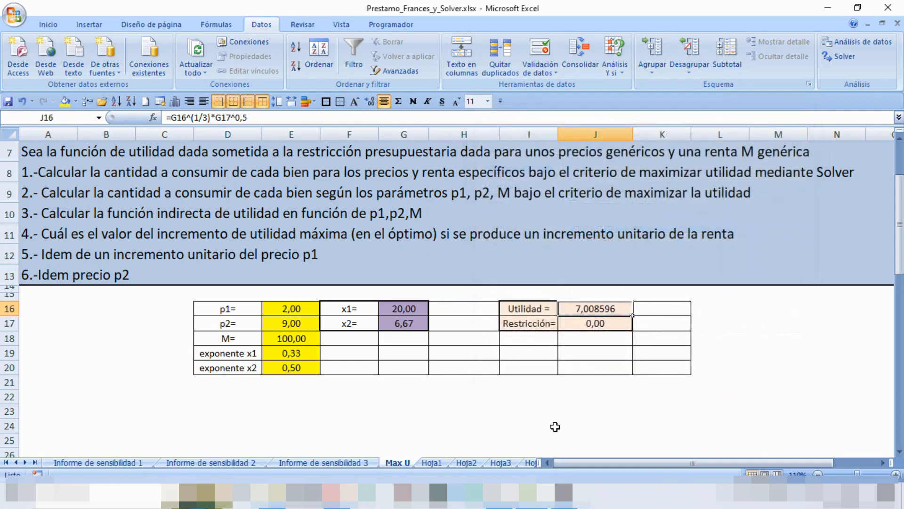
Check the utility, restriction and quantity cells, examine the restriction's Lagrange multiplier on Informe de sensibilidad 3, and return to the Max U problem statement
left_click(553, 426)
left_click(592, 308)
left_click(529, 328)
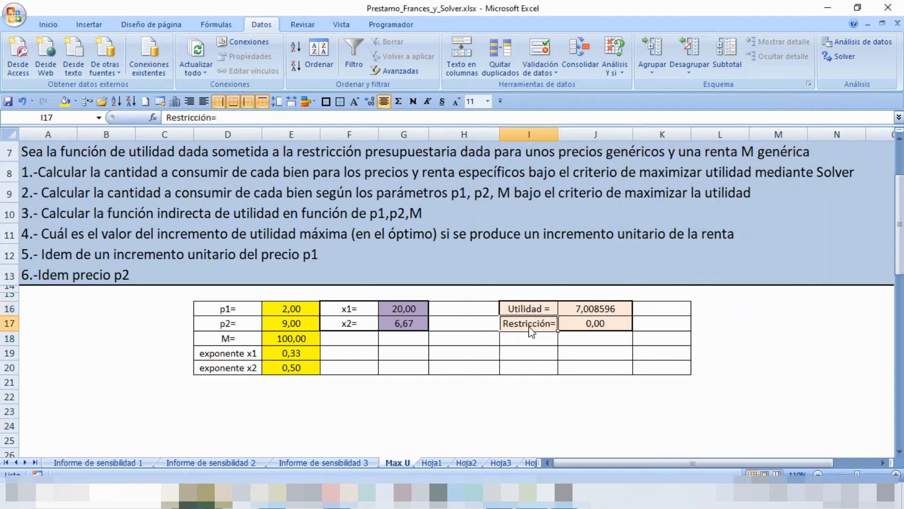
left_click(408, 327)
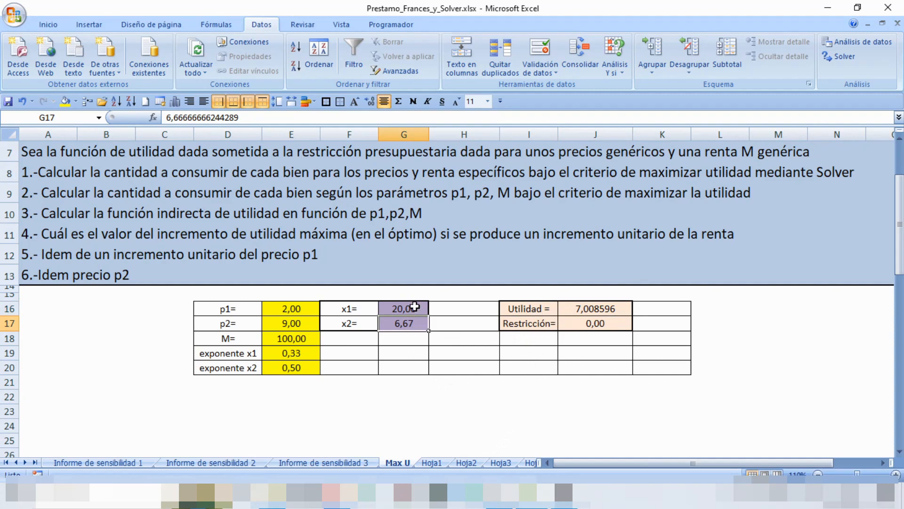
left_click(357, 466)
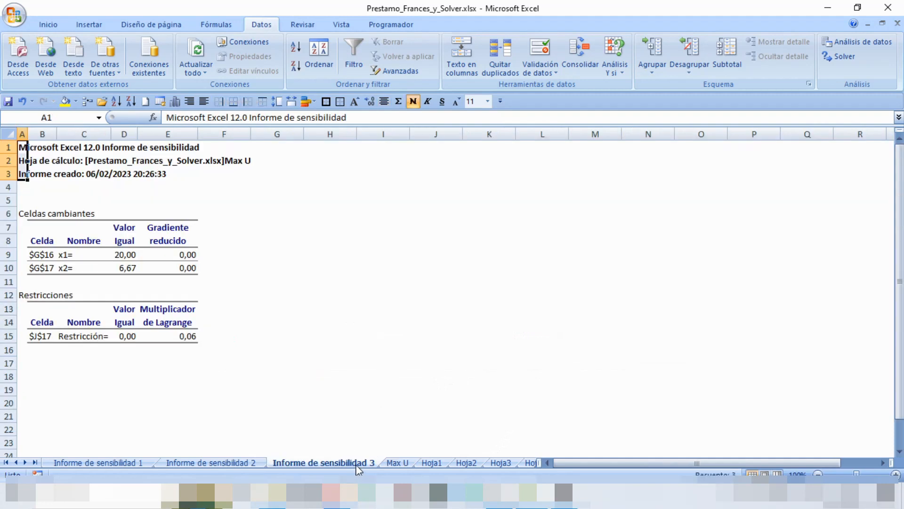
left_click(186, 337)
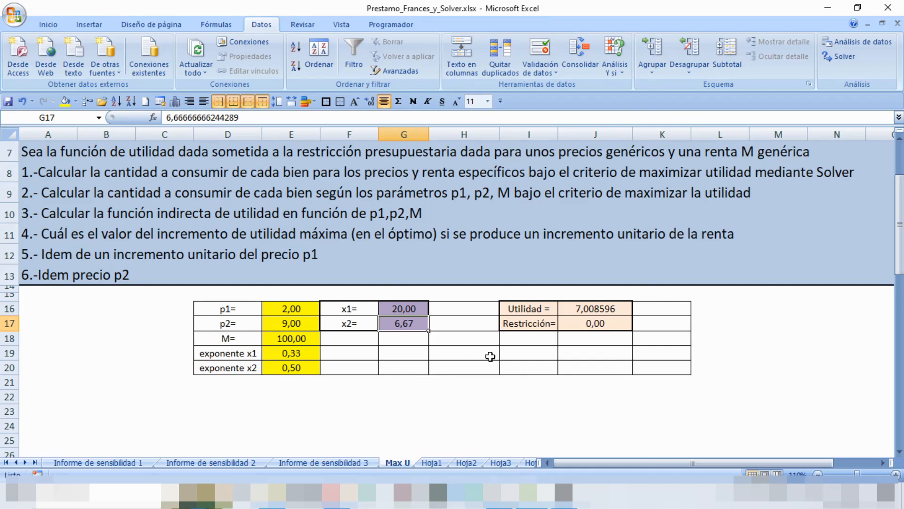
scroll(491, 357, "up", 1)
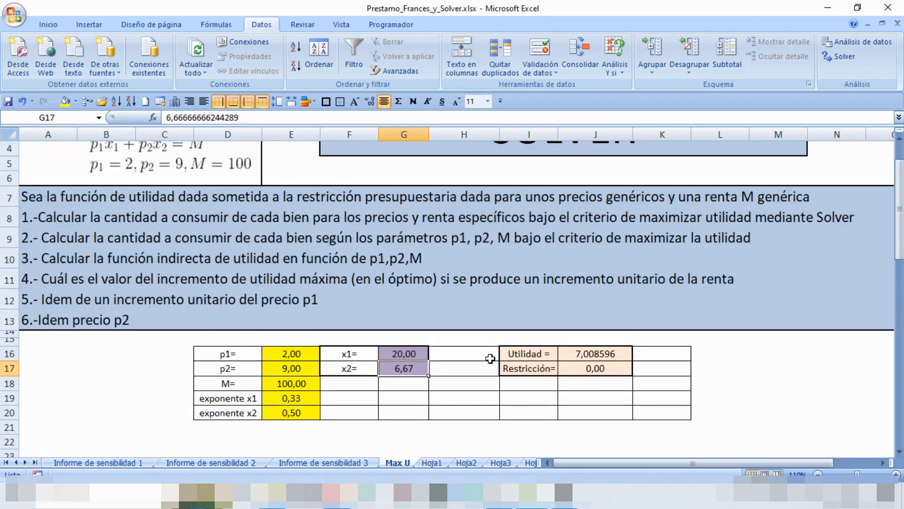
scroll(441, 343, "up", 1)
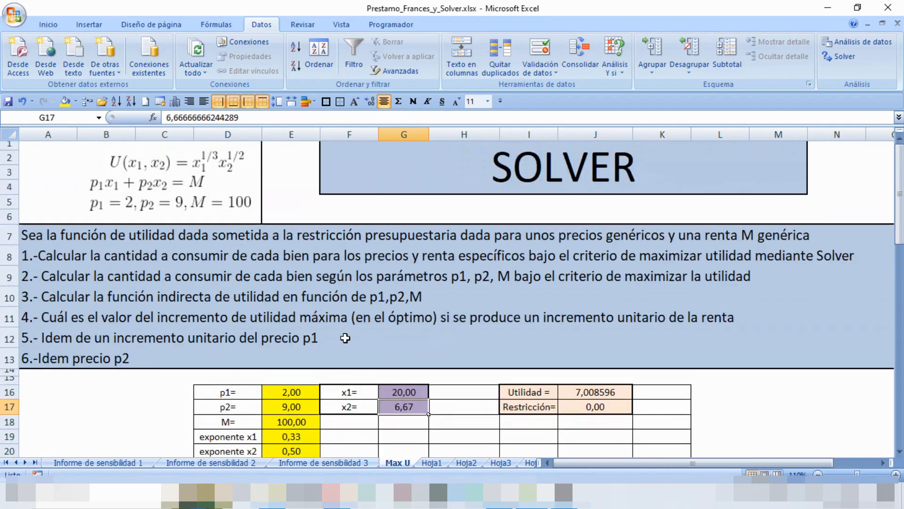